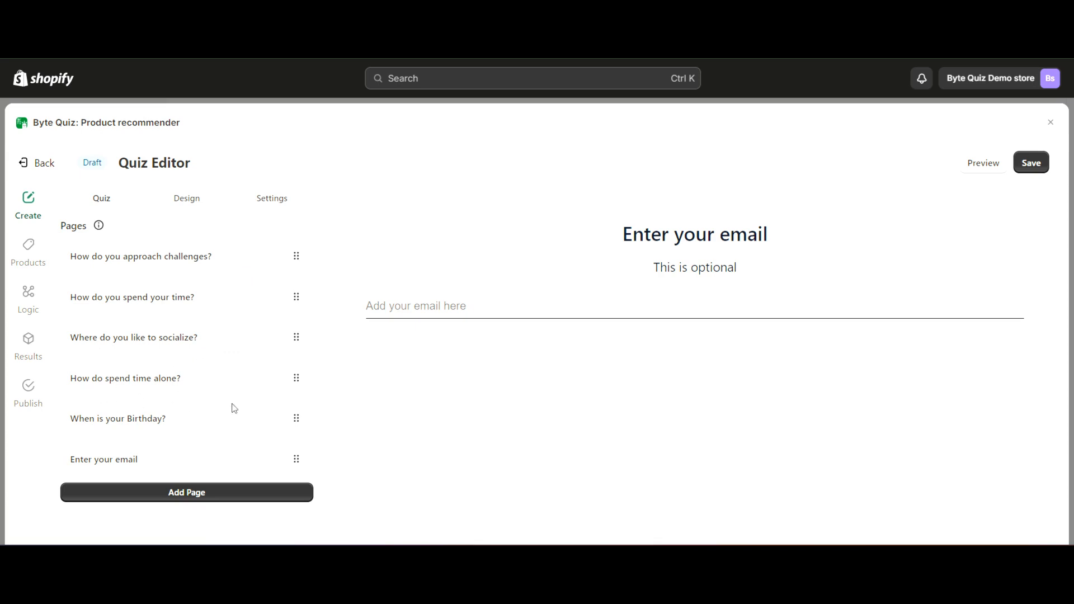
Review the quiz flowchart in Snipping Tool and look over the quiz's Conditional Jump Logic
key("alt+Tab")
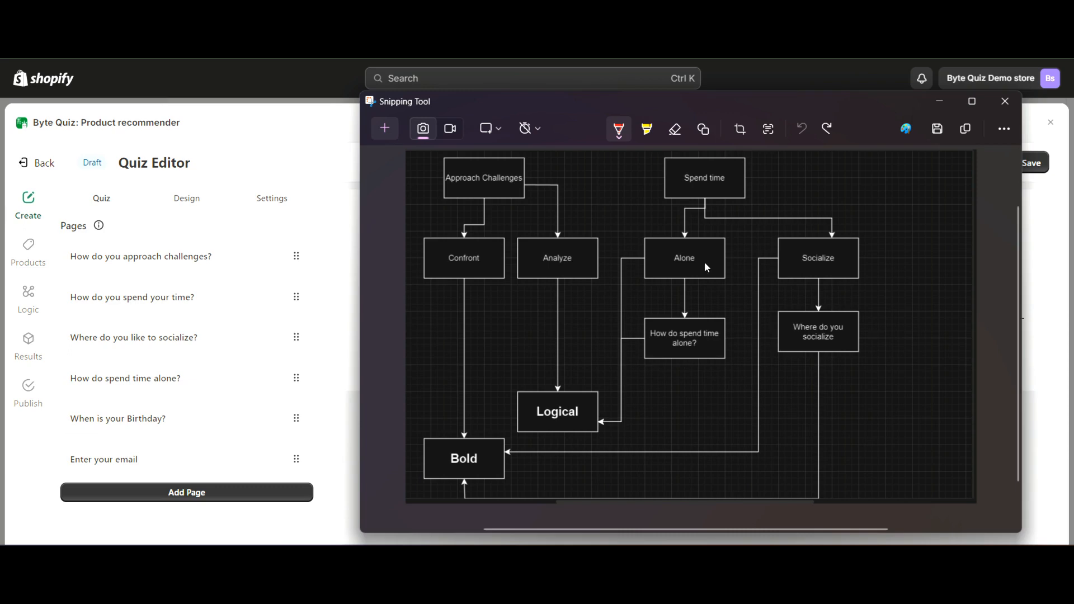
left_click(939, 101)
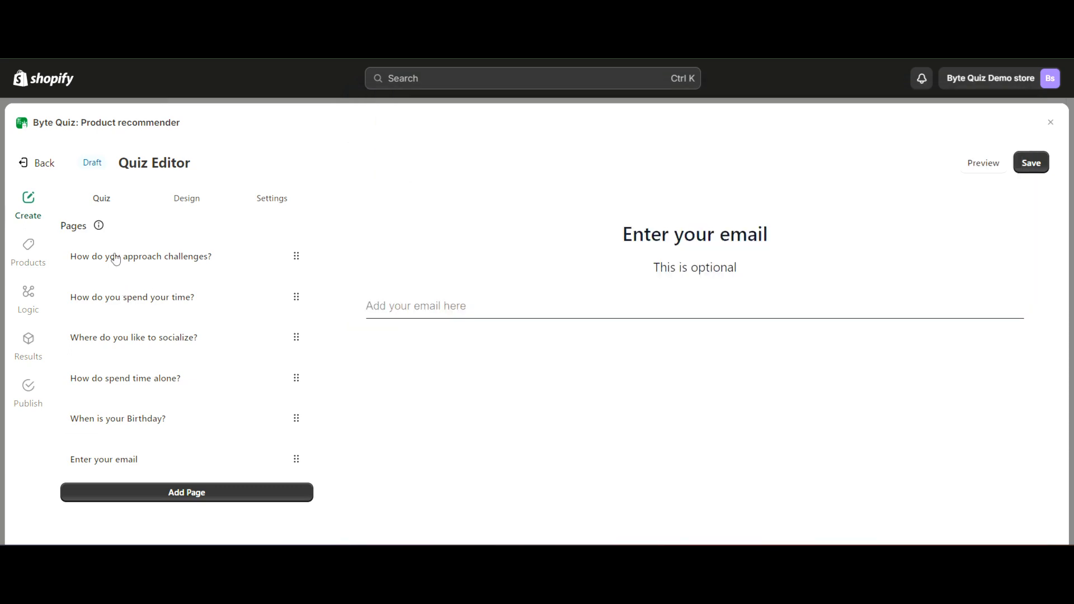
left_click(33, 312)
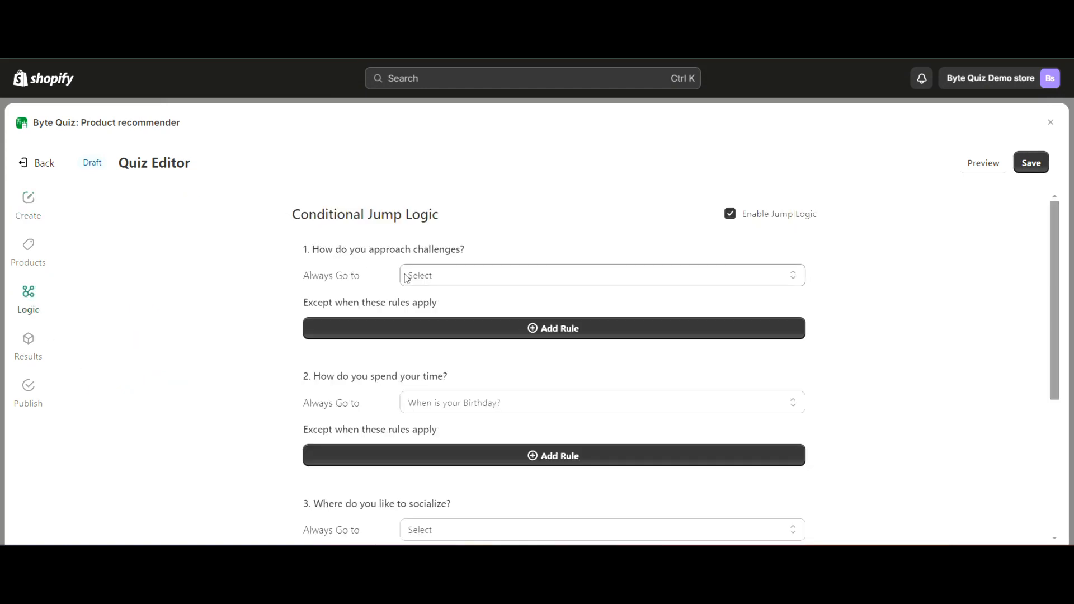
scroll(349, 333, "down", 3)
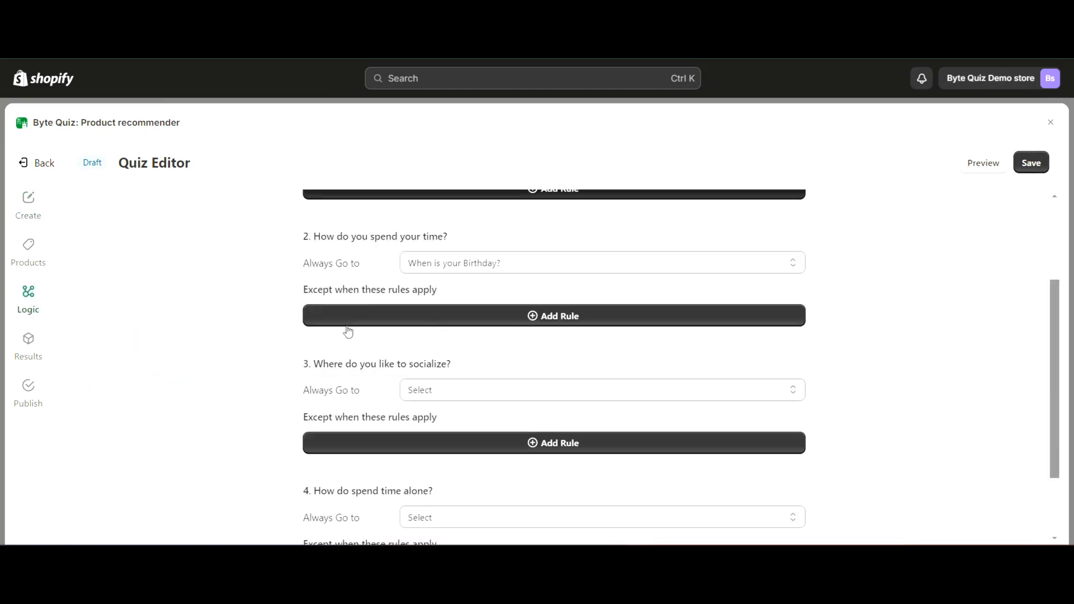
scroll(418, 310, "up", 1)
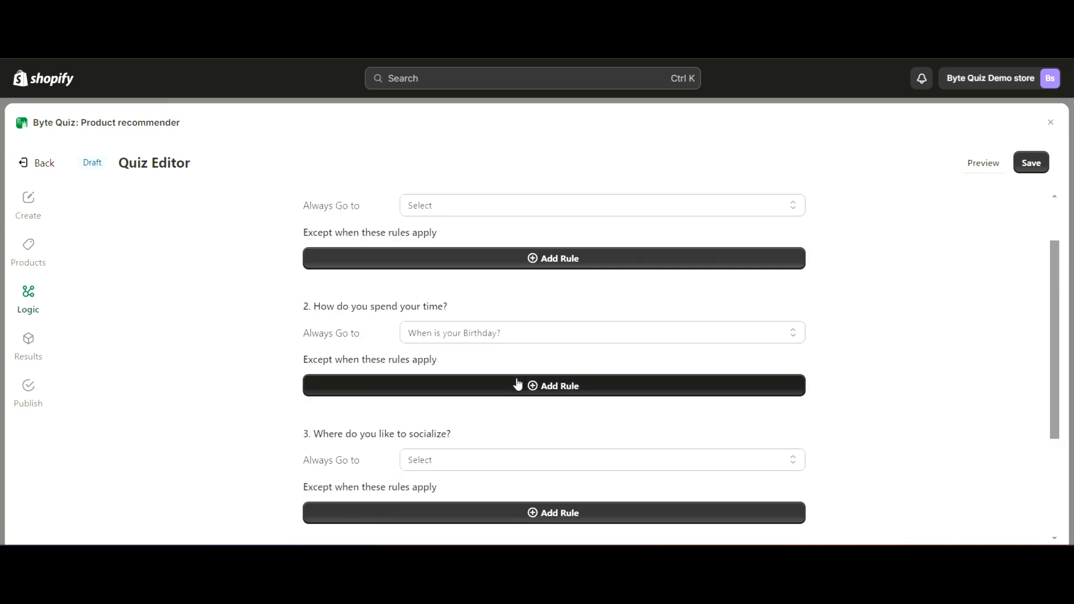
Reset the default destination of question 2, "How do you spend your time?", to Select
scroll(452, 390, "up", 1)
left_click(445, 405)
left_click(447, 420)
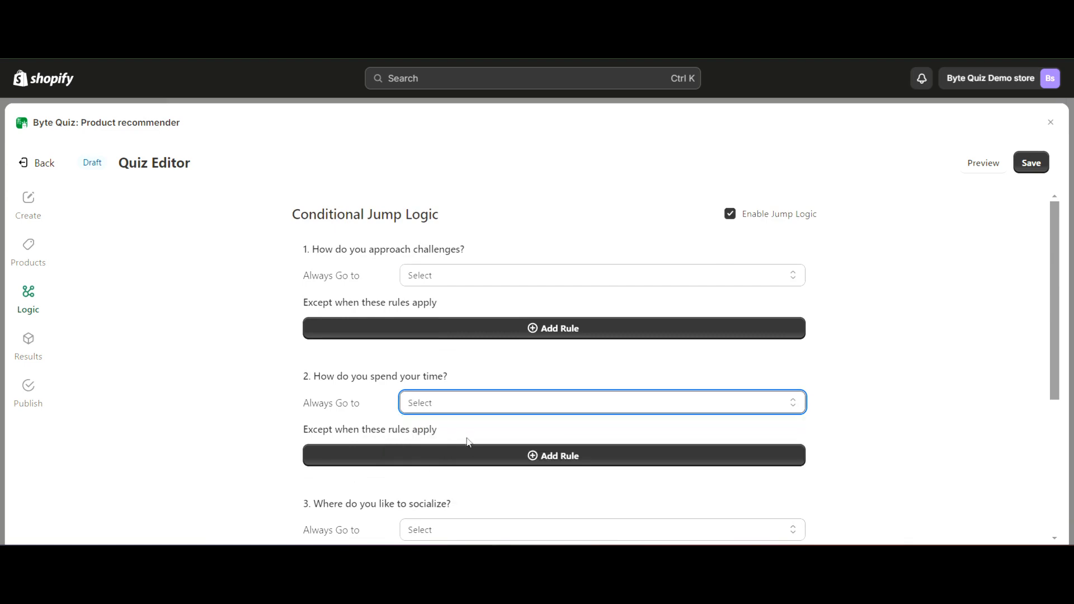
Add a rule to "How do you spend your time?" that sends the answer Socialize to "Where do you like to socialize?"
left_click(464, 454)
scroll(463, 442, "down", 2)
left_click(454, 346)
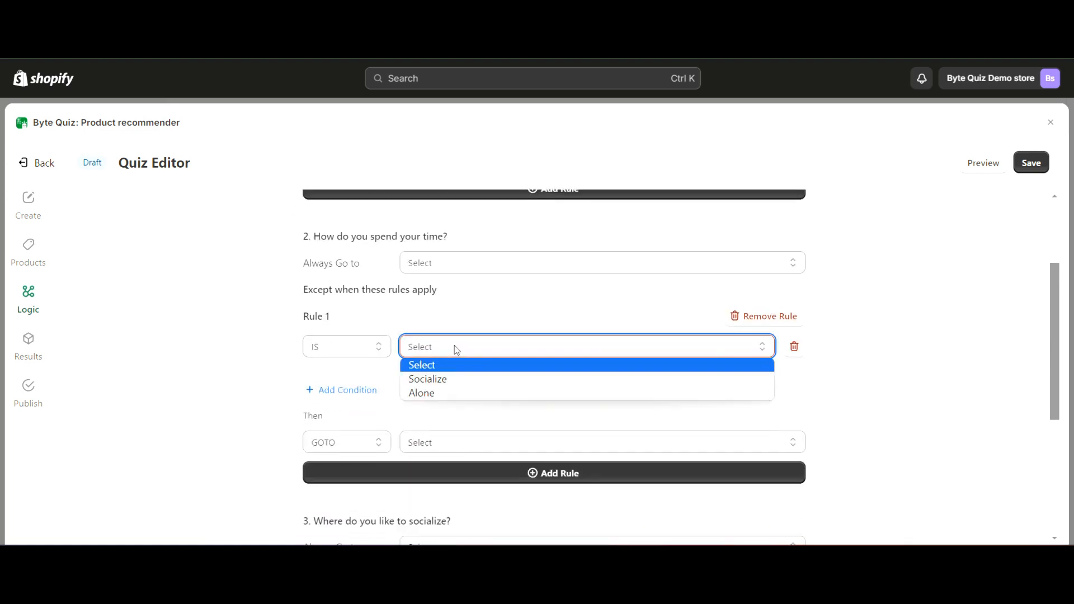
left_click(441, 379)
scroll(448, 401, "down", 1)
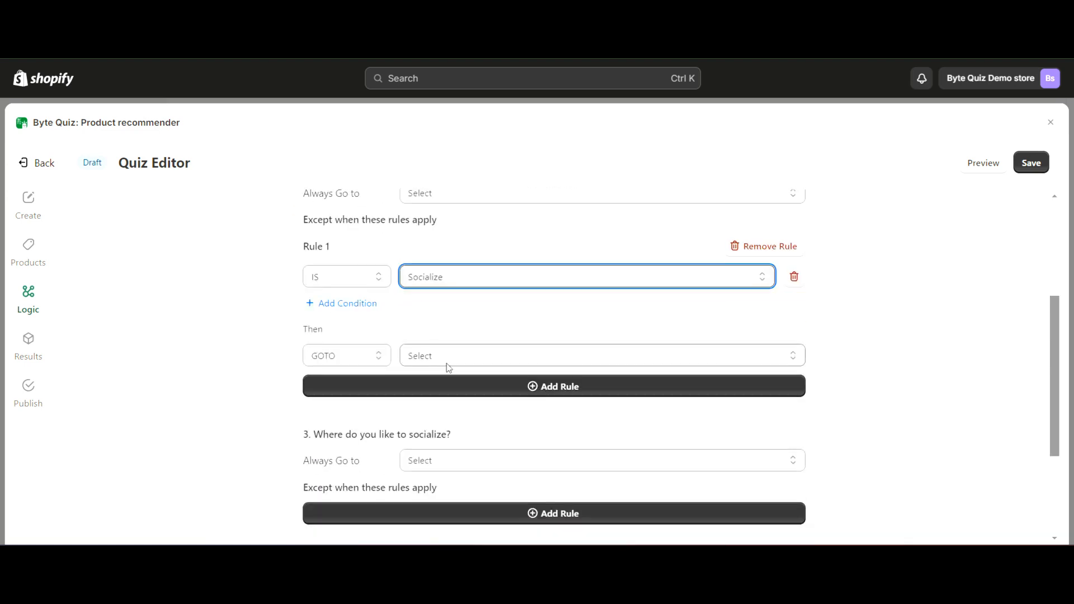
left_click(443, 357)
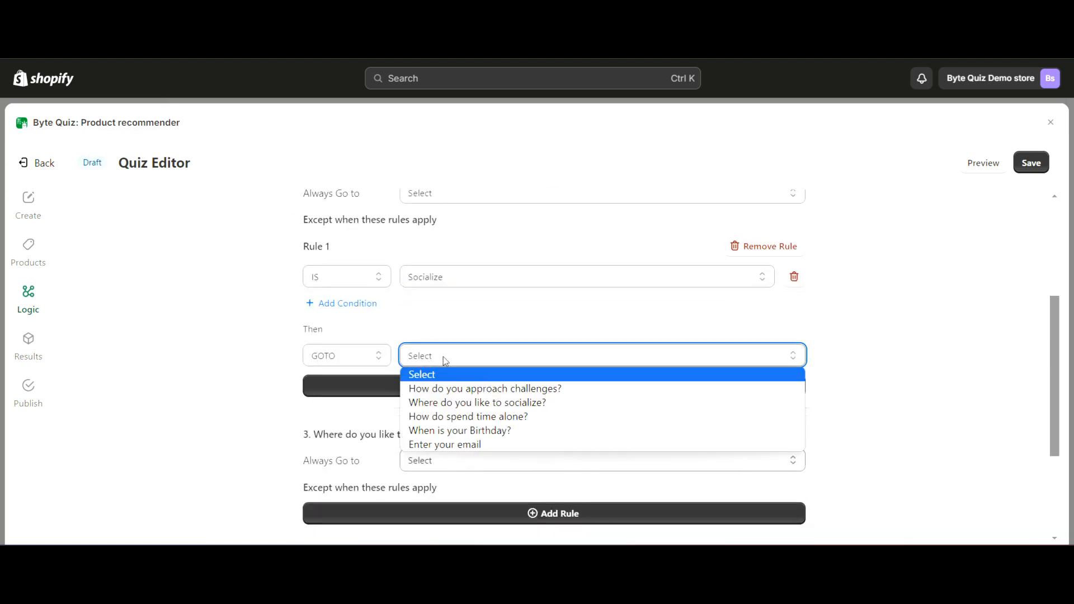
left_click(499, 404)
Add a second rule to "How do you spend your time?" that sends the answer Alone to "How do spend time alone?"
scroll(441, 467, "up", 1)
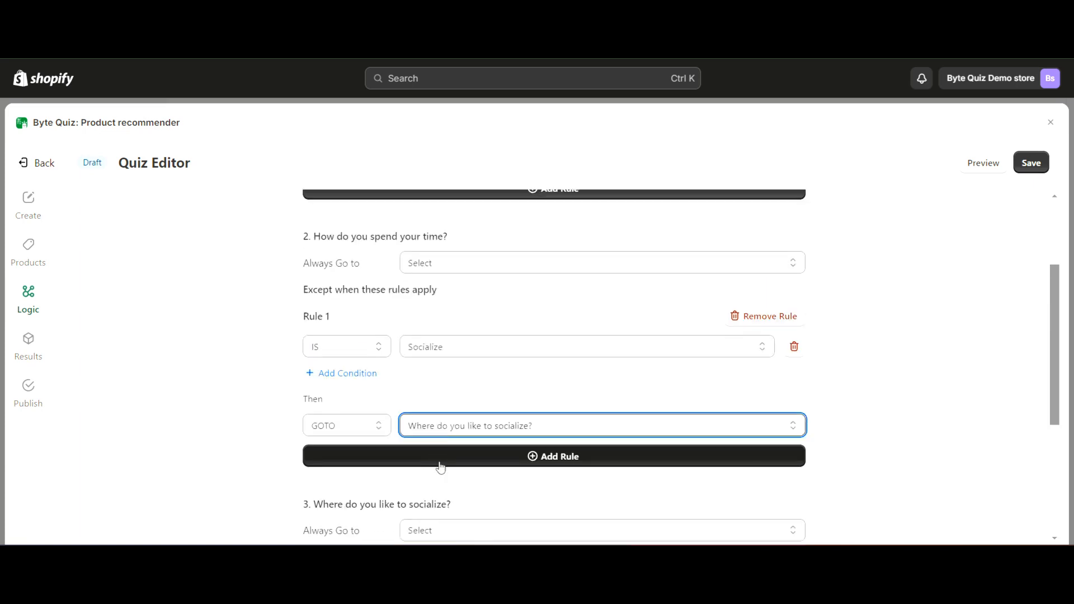
left_click(441, 466)
scroll(440, 462, "down", 1)
left_click(457, 425)
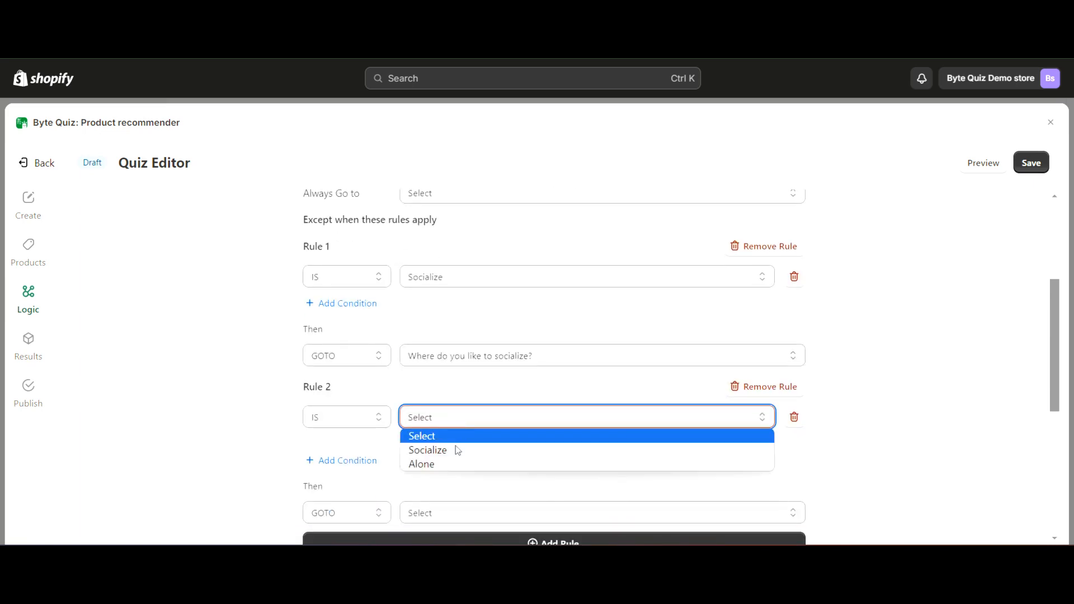
left_click(455, 464)
scroll(452, 465, "down", 1)
left_click(448, 426)
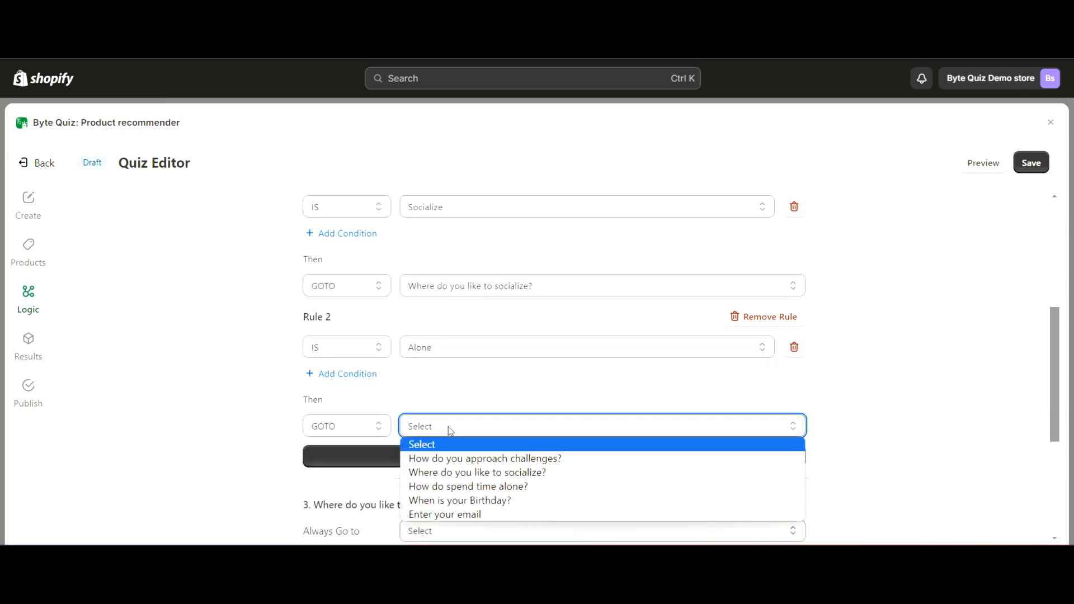
left_click(480, 486)
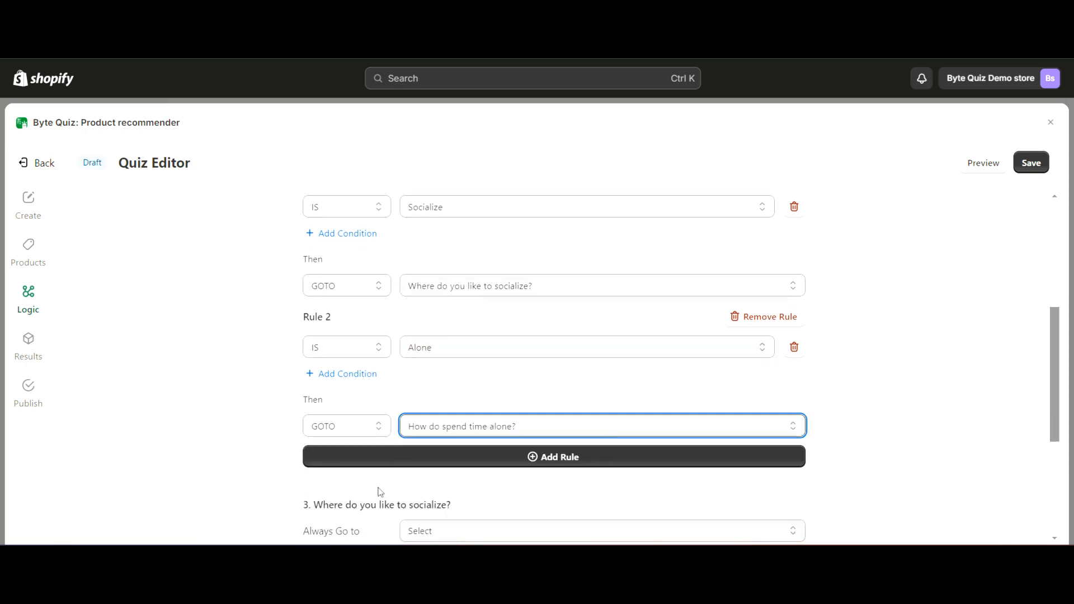
Set the default destination of "How do you spend your time?" to "When is your Birthday?"
scroll(287, 400, "up", 4)
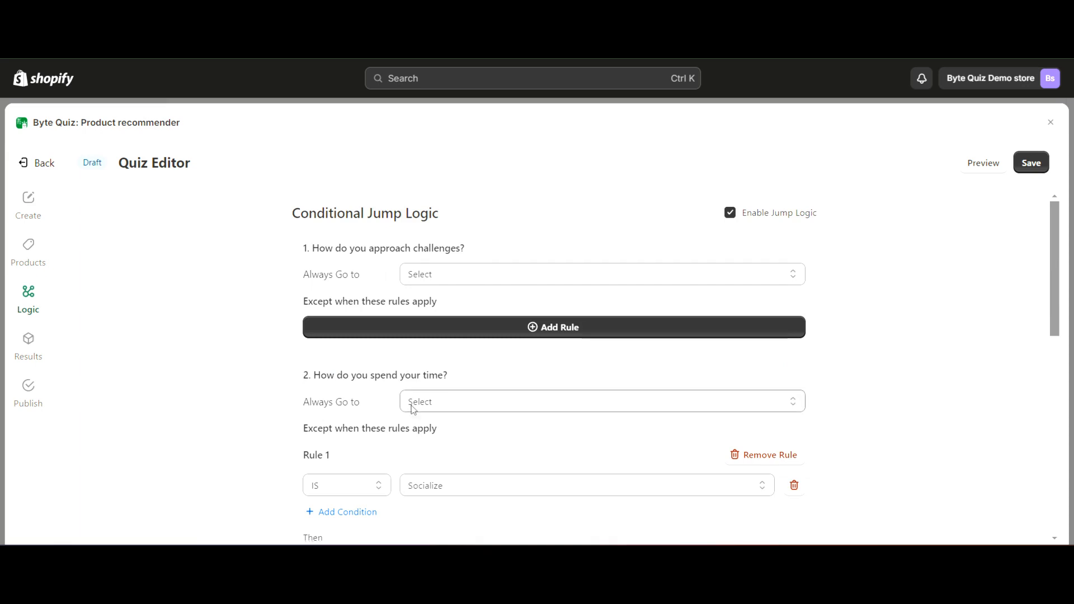
scroll(412, 407, "down", 3)
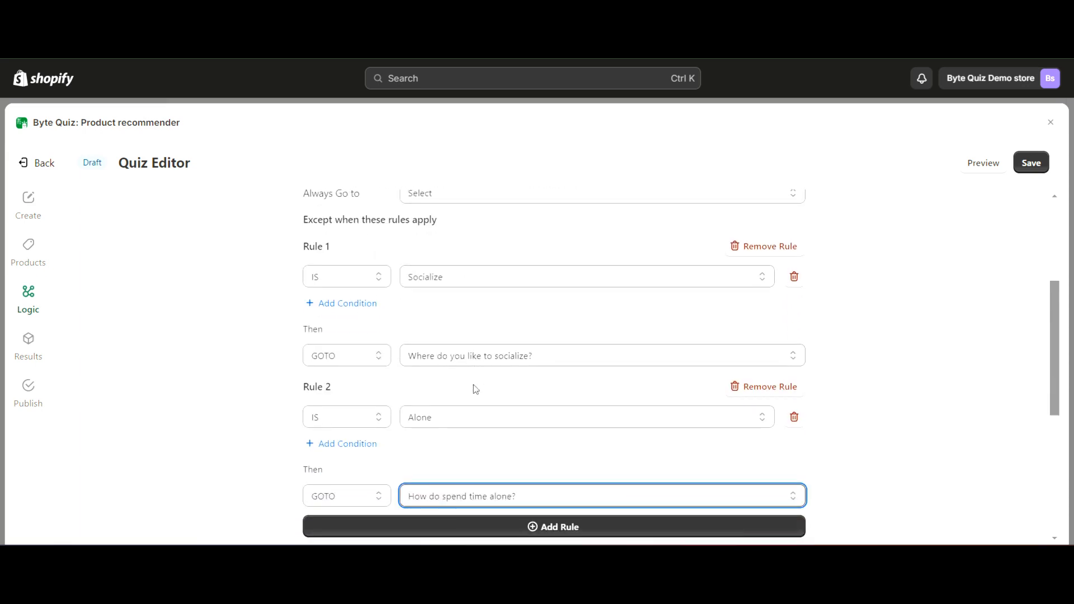
scroll(417, 336, "up", 1)
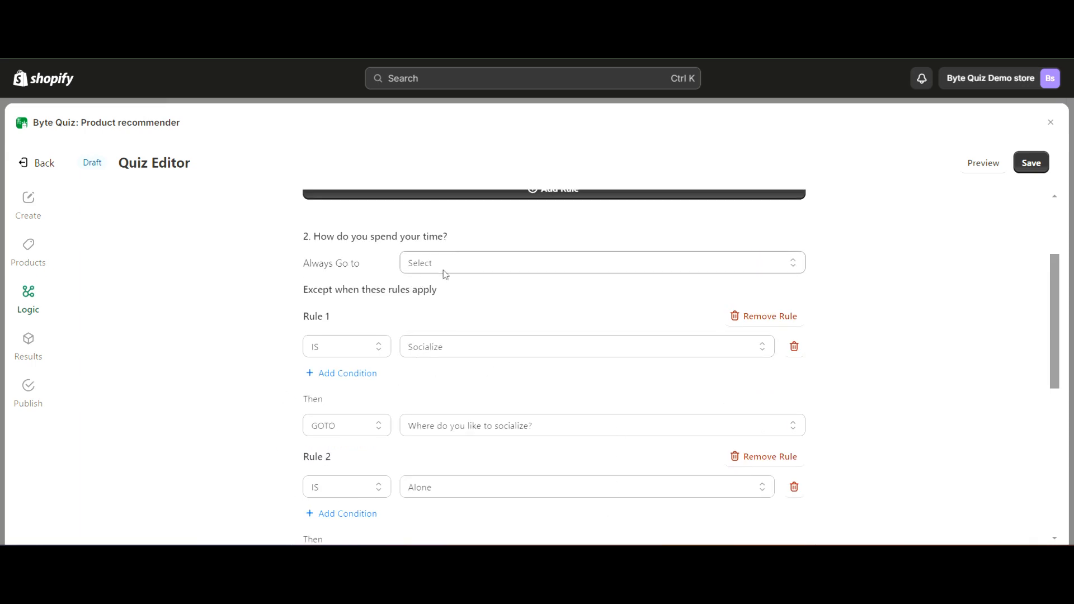
scroll(443, 269, "down", 4)
scroll(443, 269, "up", 5)
left_click(434, 339)
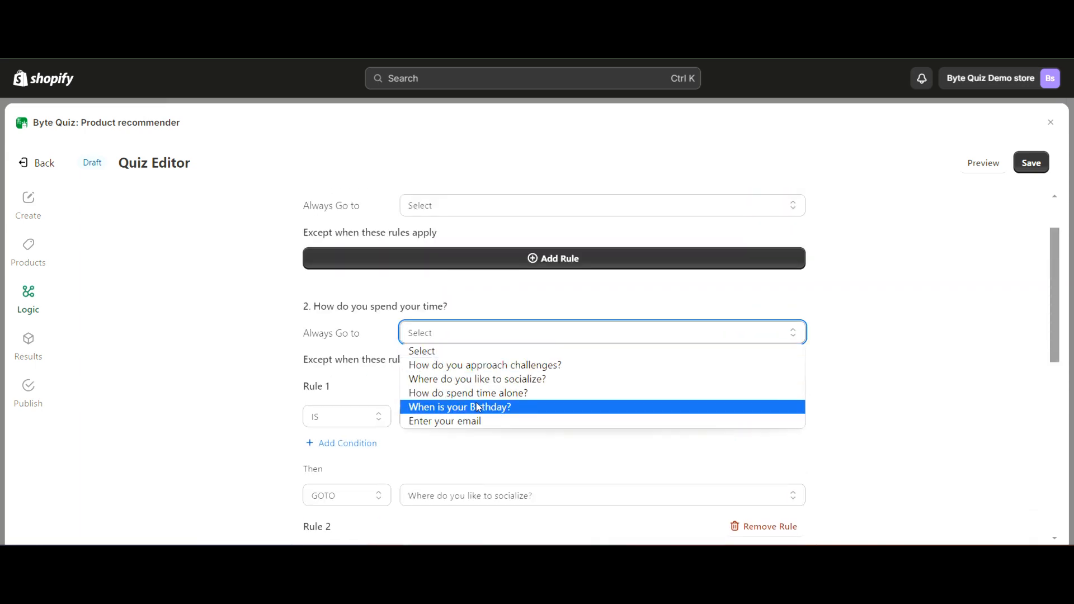
left_click(460, 407)
Examine the available default destinations for questions 3 and 4 without changing them
scroll(461, 401, "down", 8)
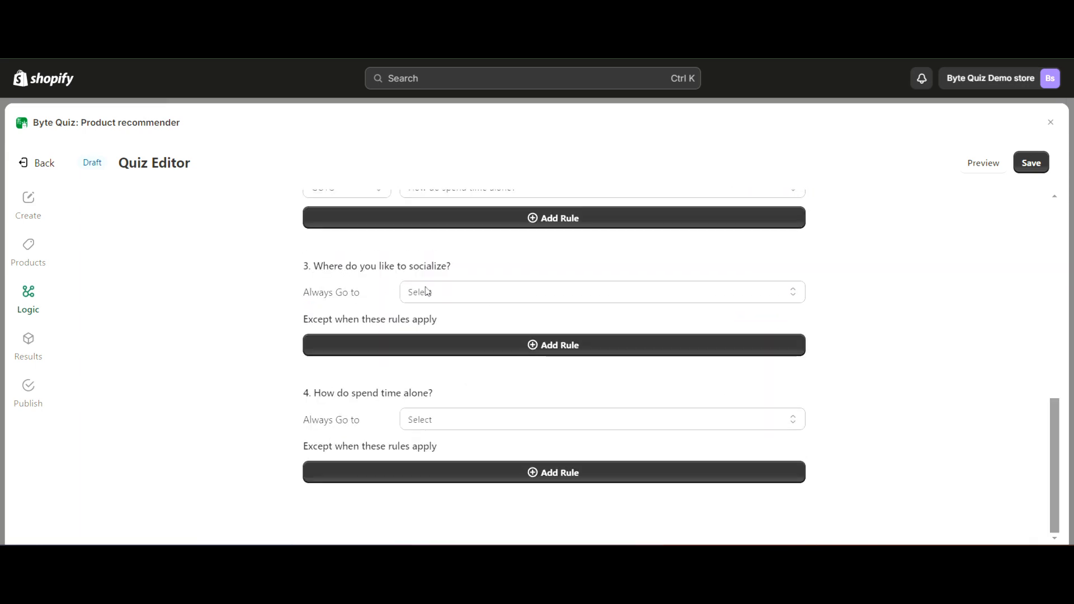
left_click(473, 292)
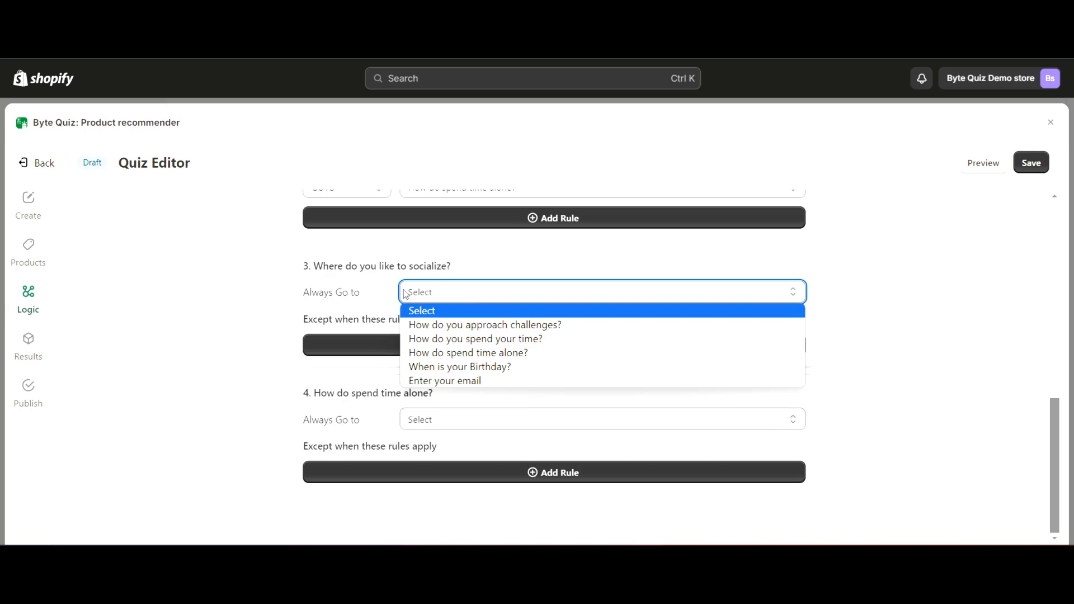
left_click(371, 301)
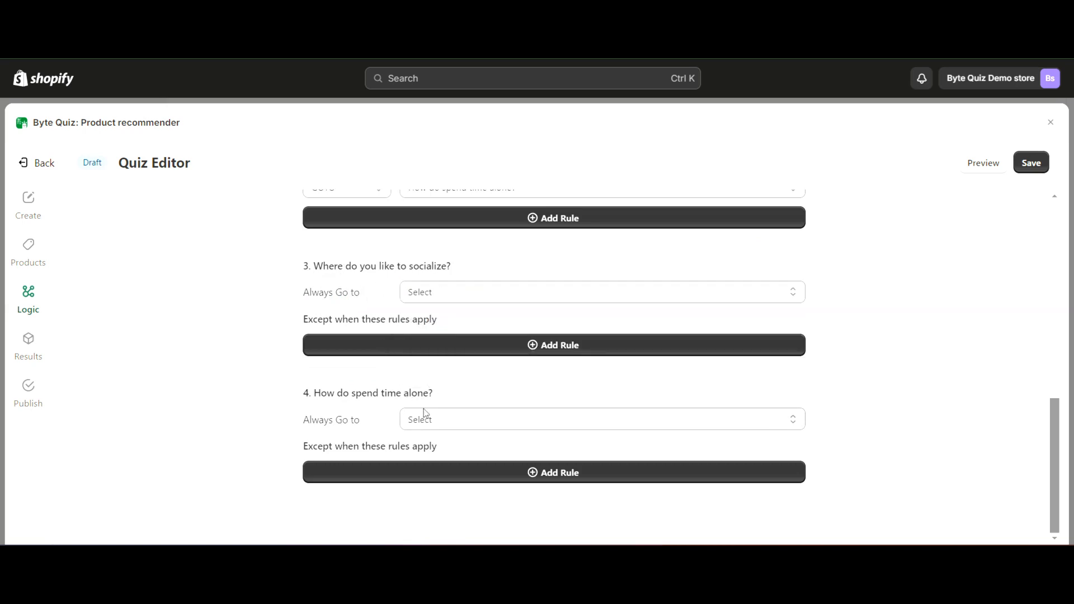
left_click(425, 418)
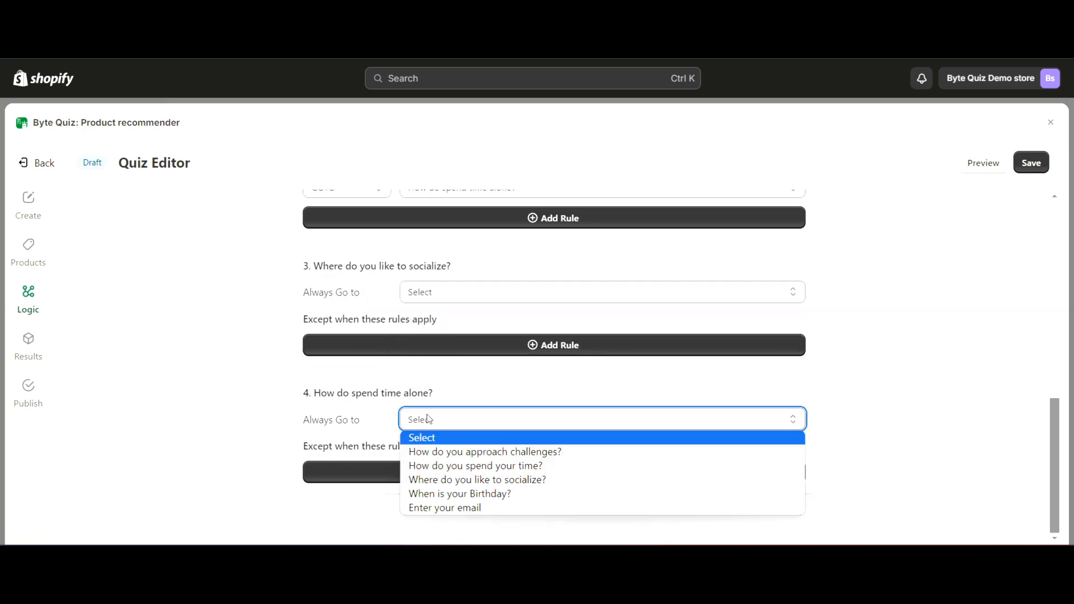
left_click(276, 280)
scroll(225, 331, "up", 3)
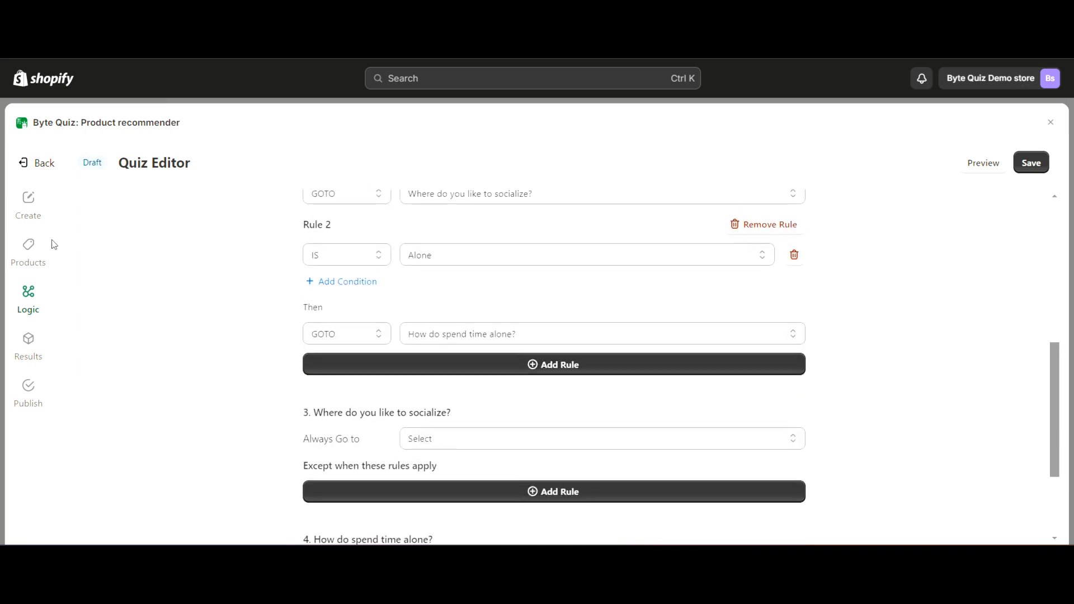
Open the quiz's result outcomes and check the flowchart in Snipping Tool for the planned outcomes
left_click(29, 344)
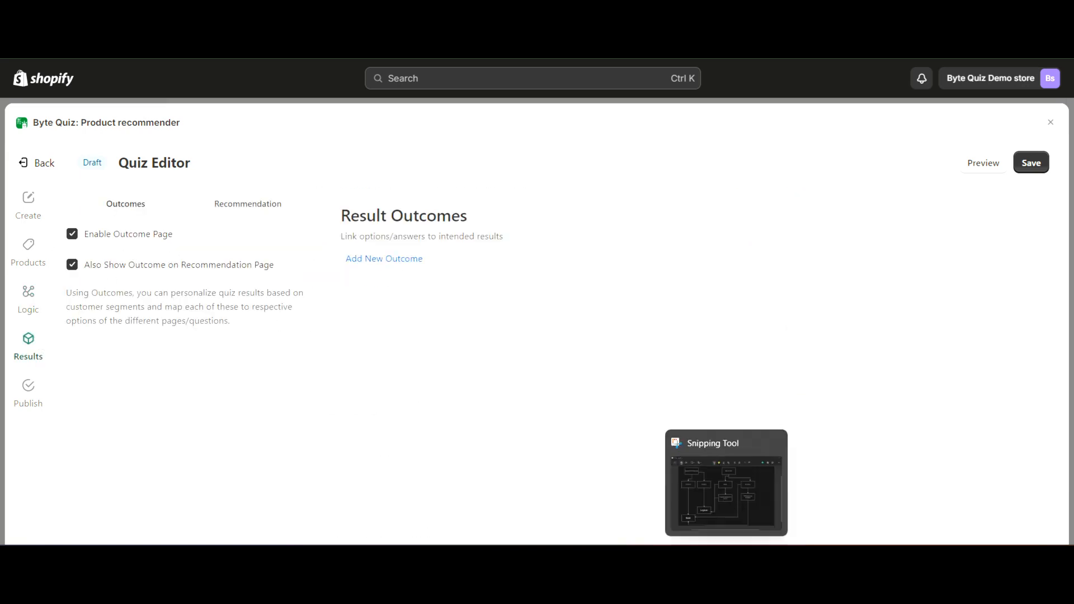
left_click(726, 562)
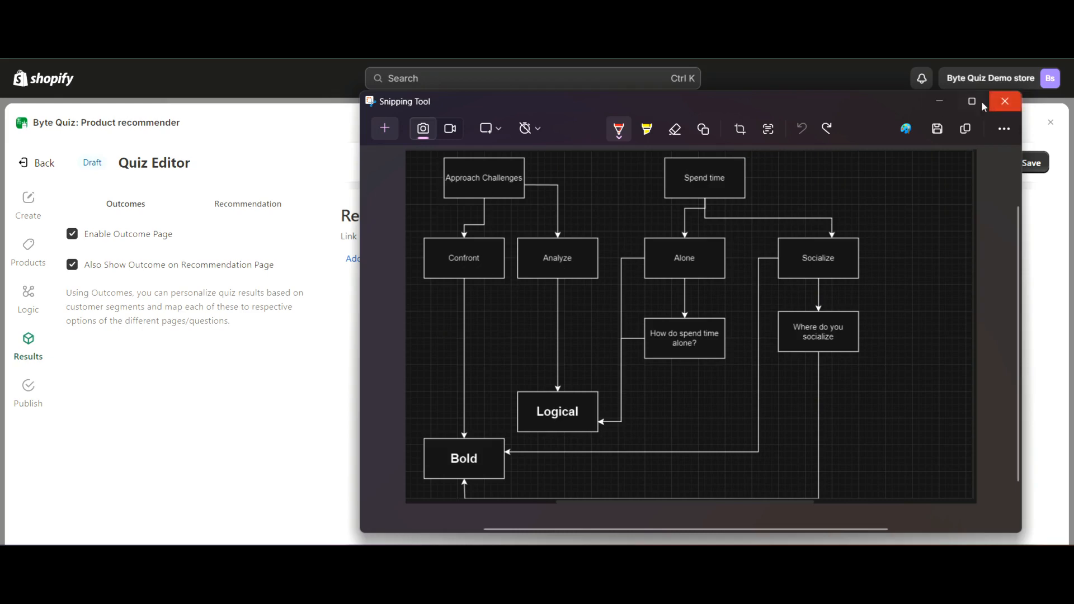
left_click(941, 105)
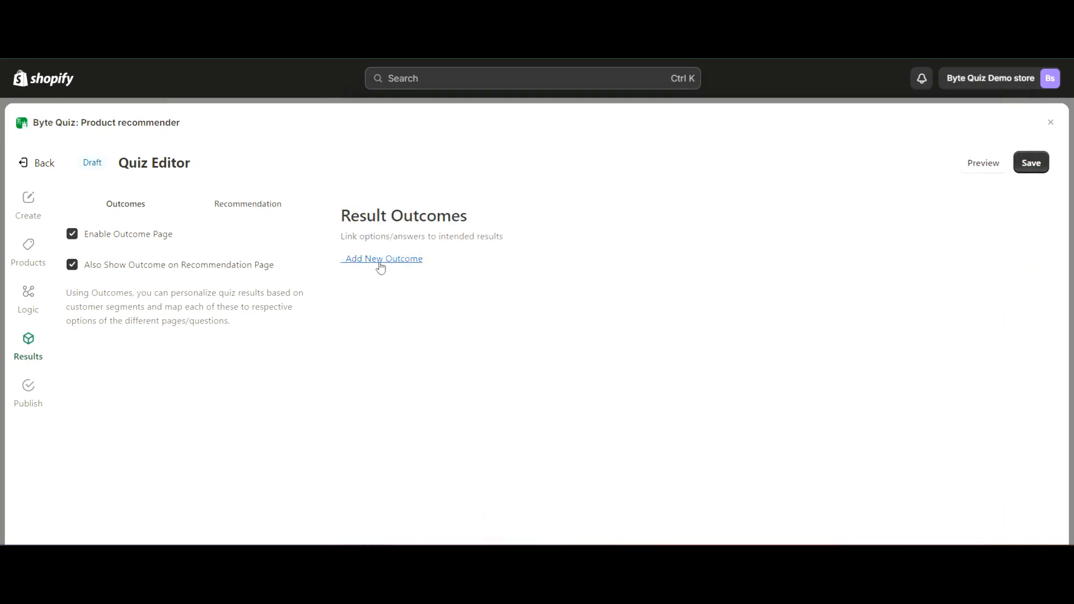
Add a new result outcome and title it "Bold"
left_click(380, 260)
left_click(404, 275)
triple_click(132, 264)
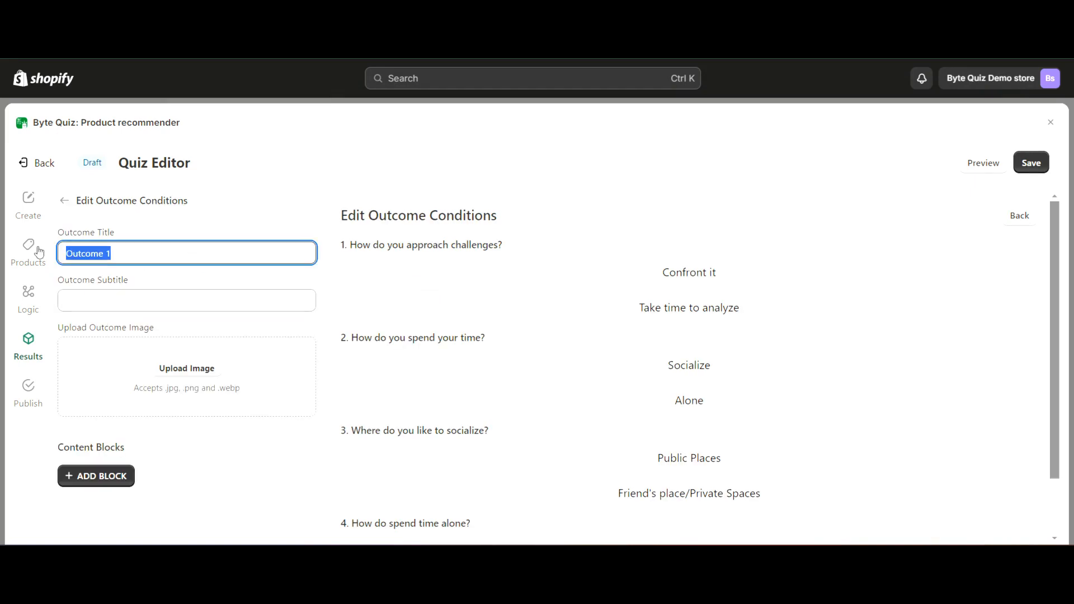
type("Bold")
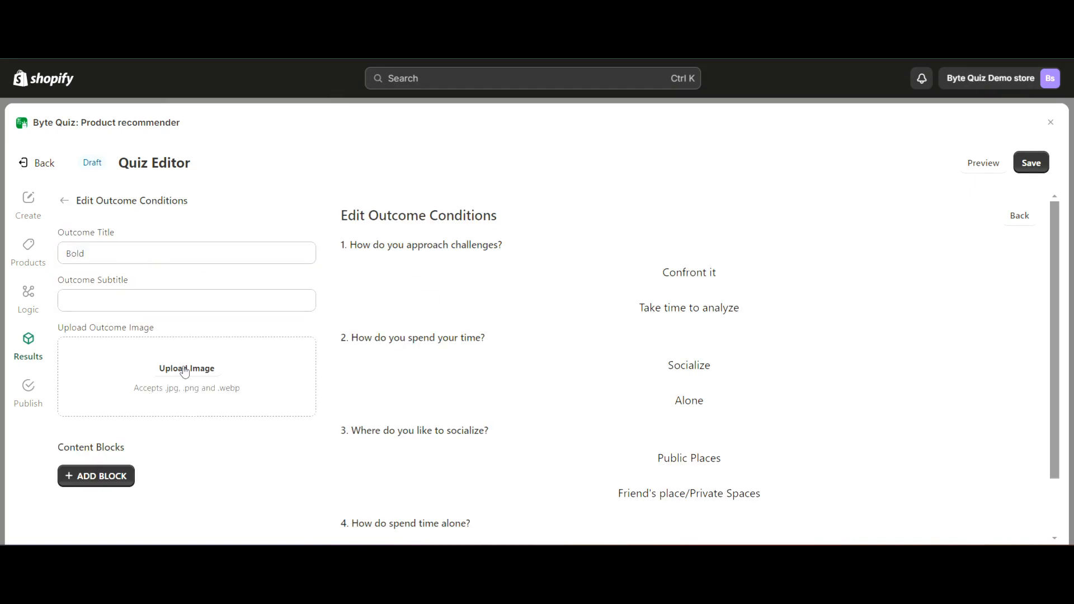
Upload an image for the Bold outcome and set its subtitle to "You have a bold personality"
left_click(187, 367)
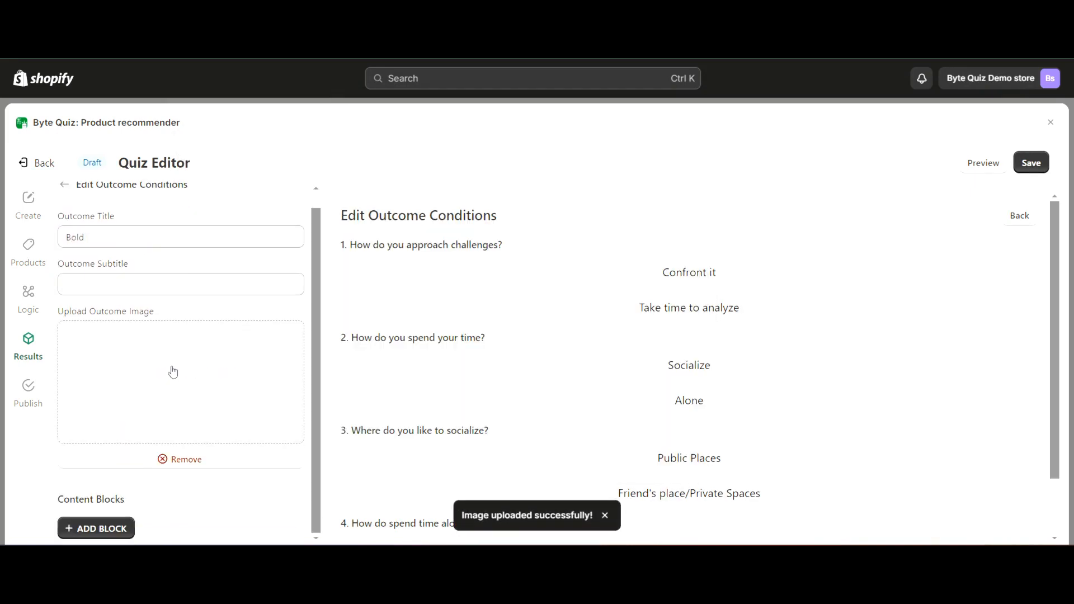
left_click(105, 281)
type("You")
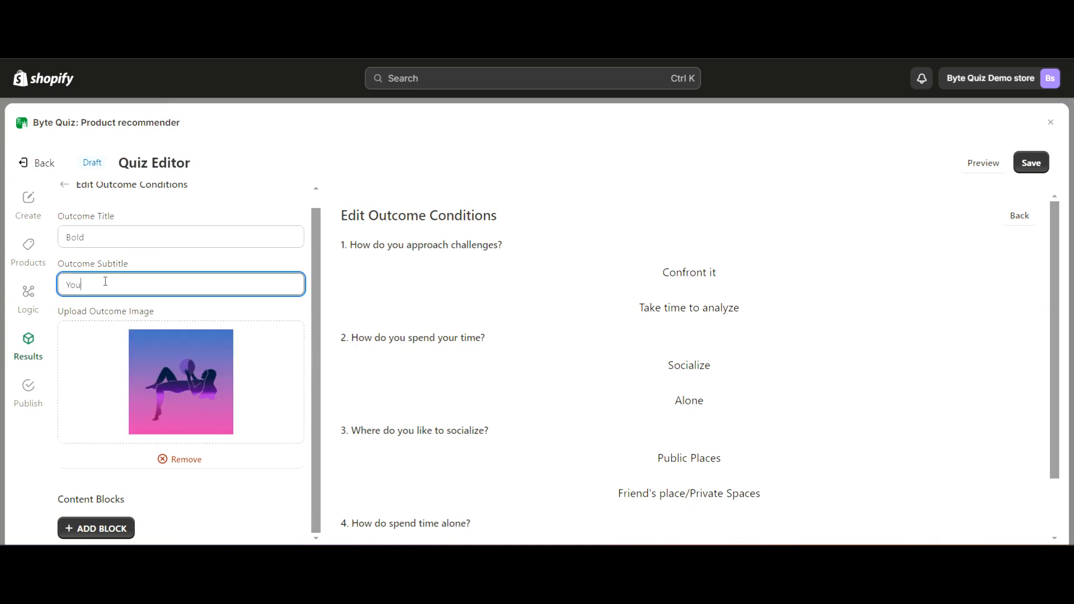
type(" ar")
type("ave a bold personality")
Add a button block to the Bold outcome with the text "Show my recommended products"
left_click(96, 528)
type("Show my ")
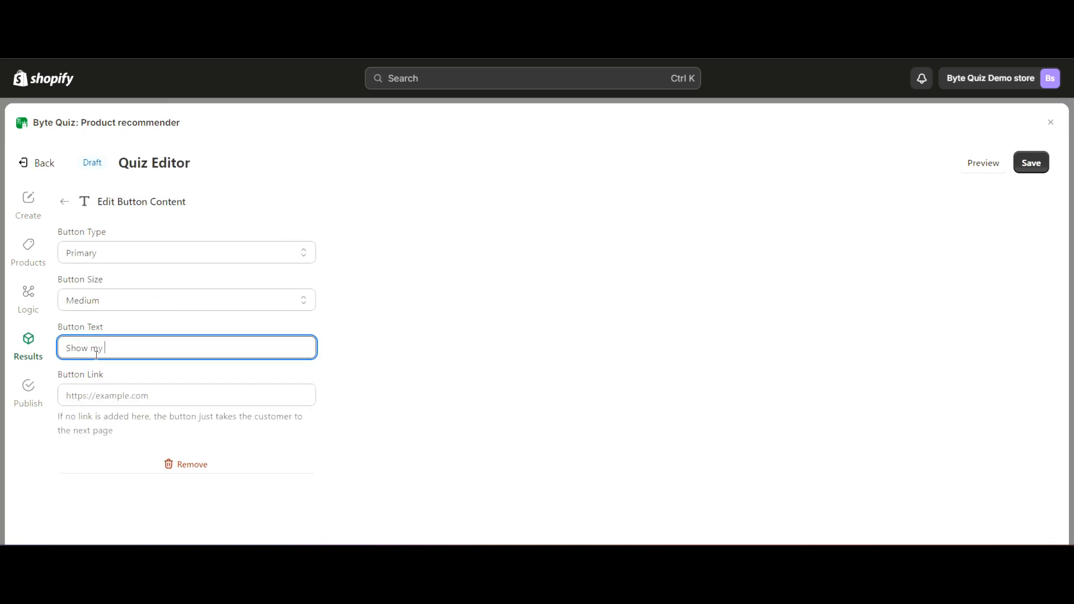
type("recommended products")
left_click(62, 202)
scroll(134, 335, "down", 3)
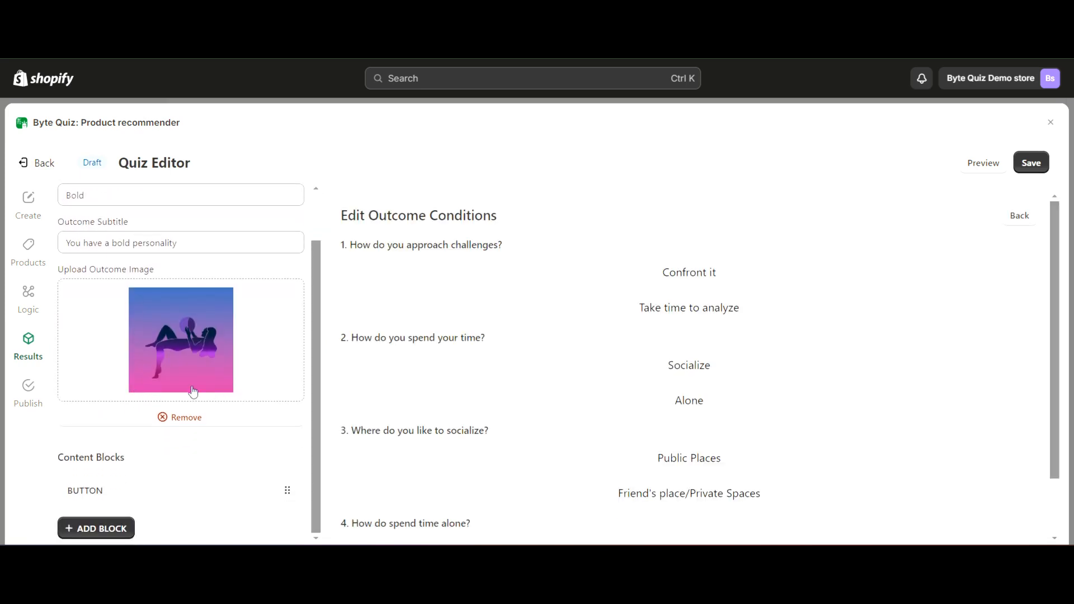
scroll(170, 404, "up", 1)
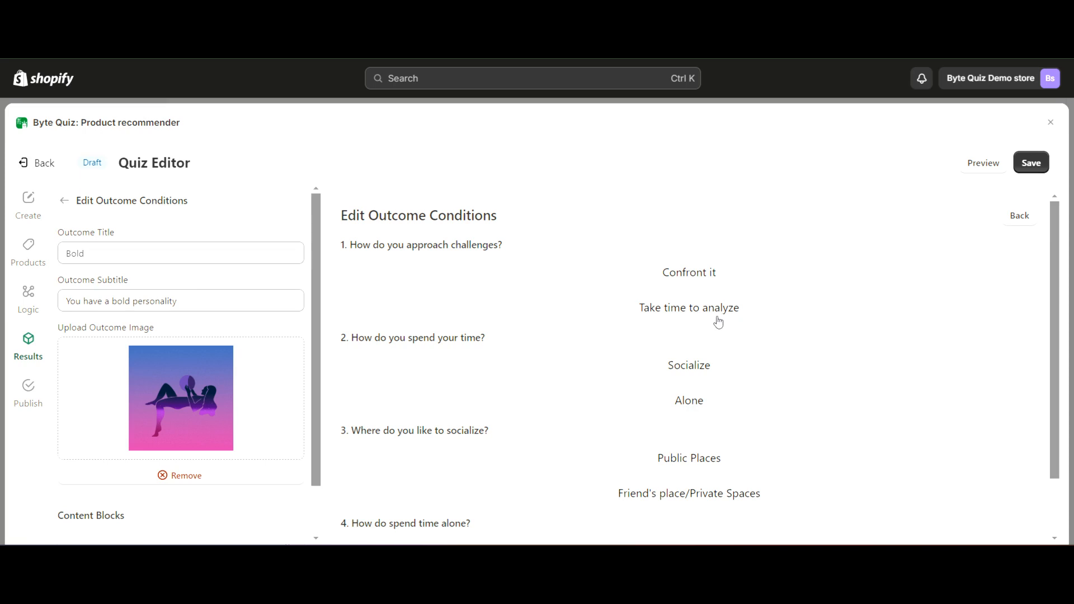
Link the answers "Confront it" and "Socialize" to the Bold outcome
left_click(698, 285)
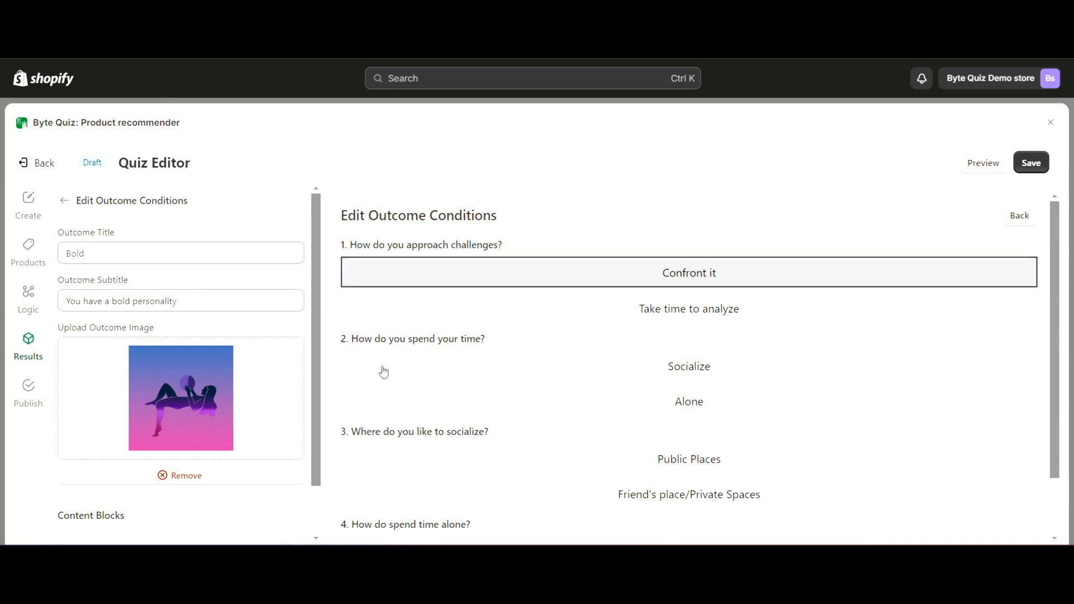
scroll(481, 313, "down", 1)
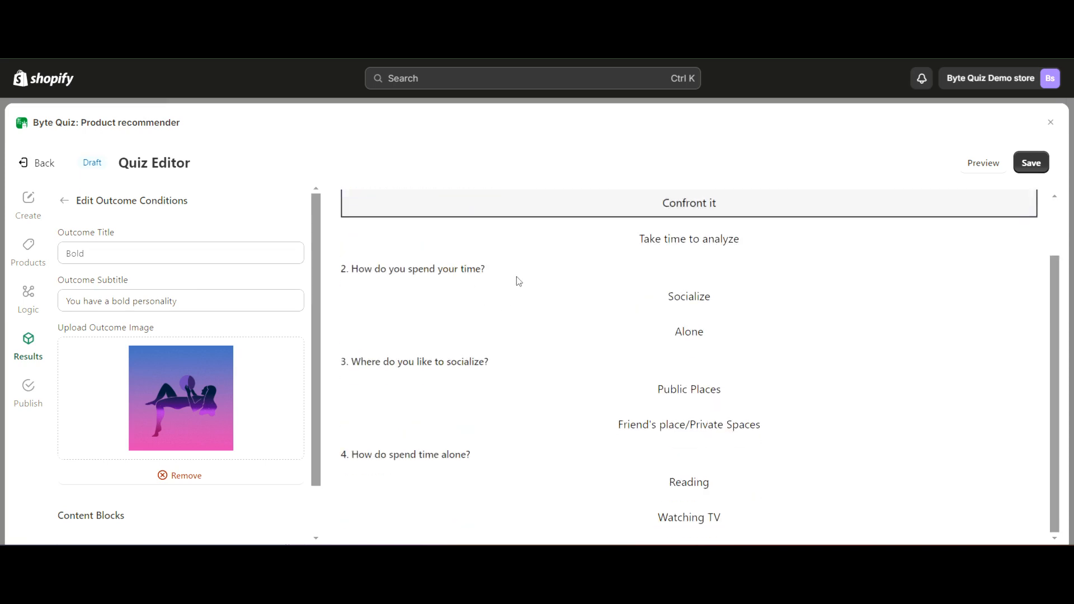
scroll(503, 314, "up", 1)
left_click(693, 358)
scroll(588, 352, "down", 1)
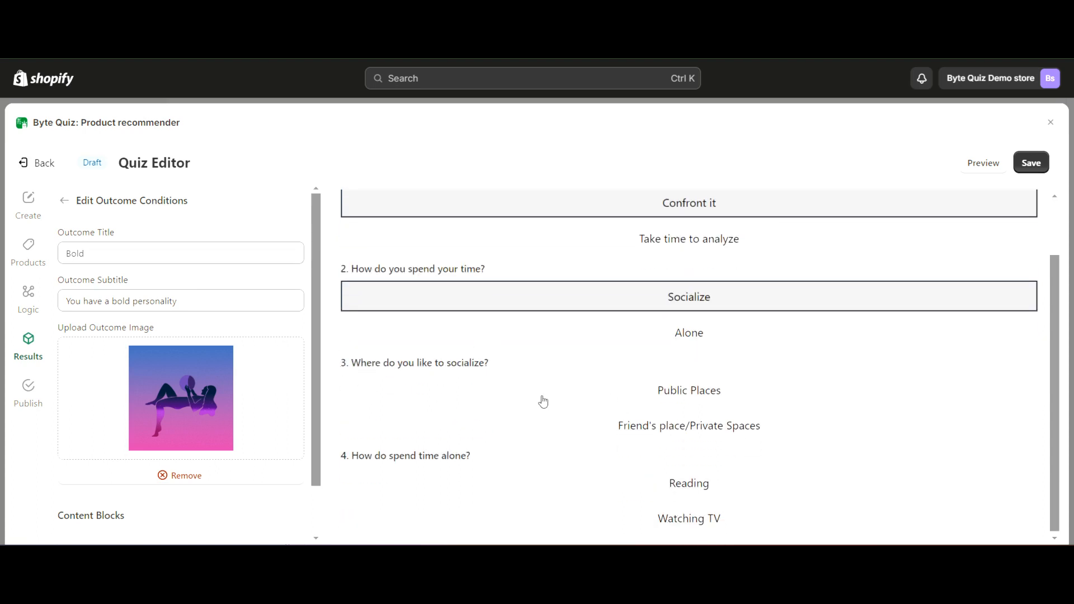
Link the answers "Public Places" and "Friend's place/Private Spaces" to the Bold outcome and return to the outcomes list
left_click(614, 404)
left_click(620, 430)
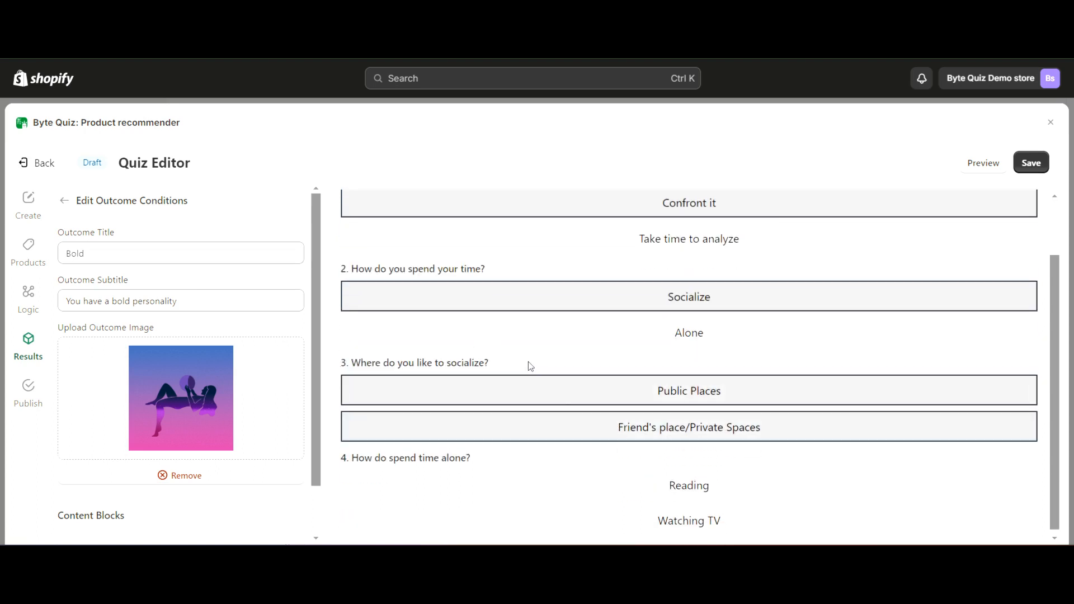
left_click_drag(509, 363, 339, 364)
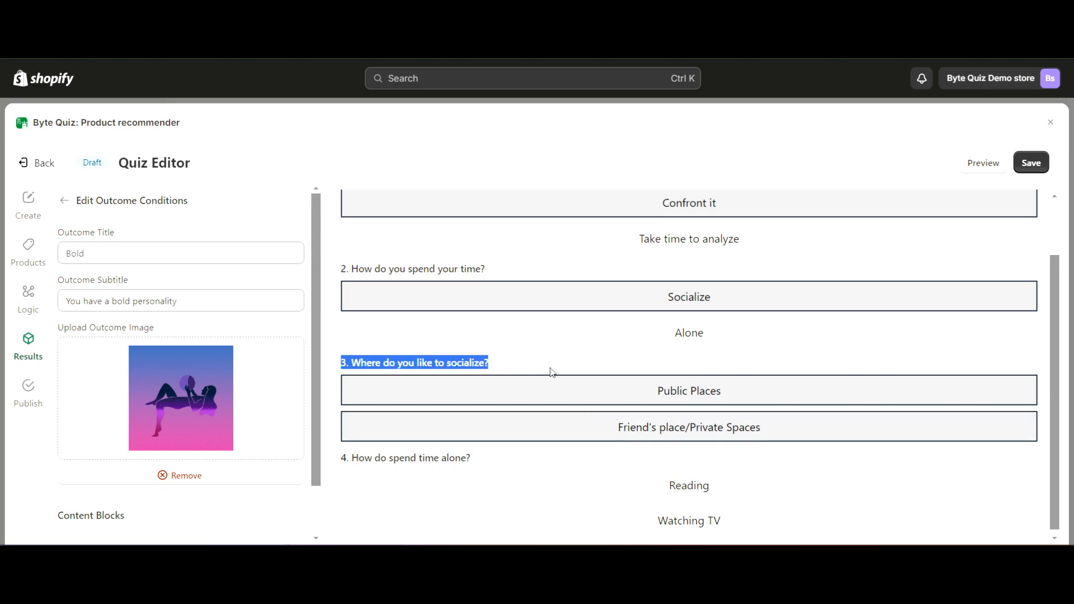
left_click(554, 386)
scroll(556, 391, "up", 1)
left_click(64, 201)
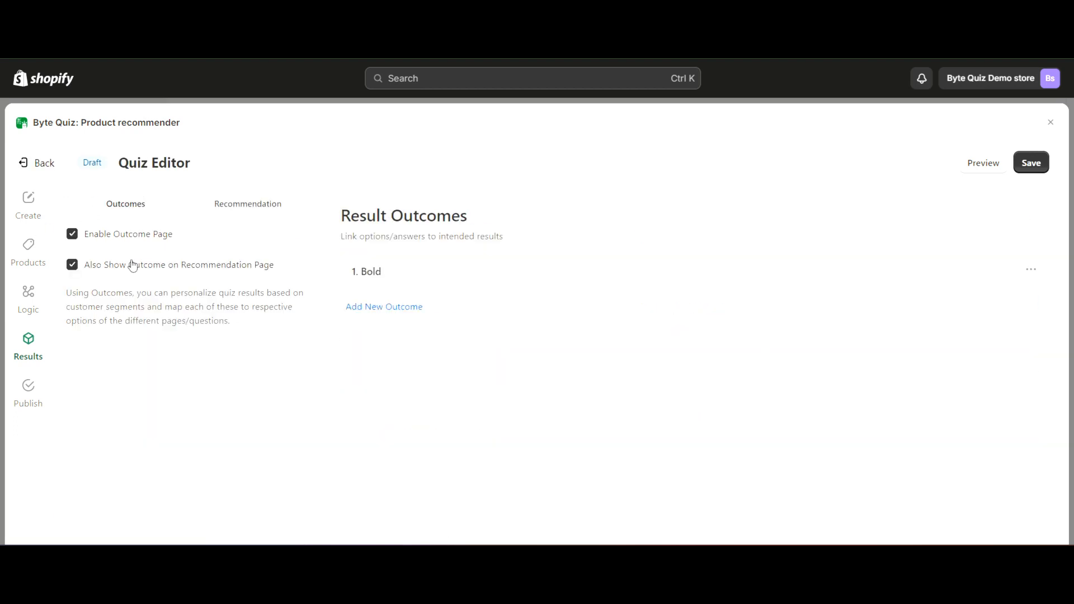
Add a second result outcome and title it "Logical"
left_click(360, 309)
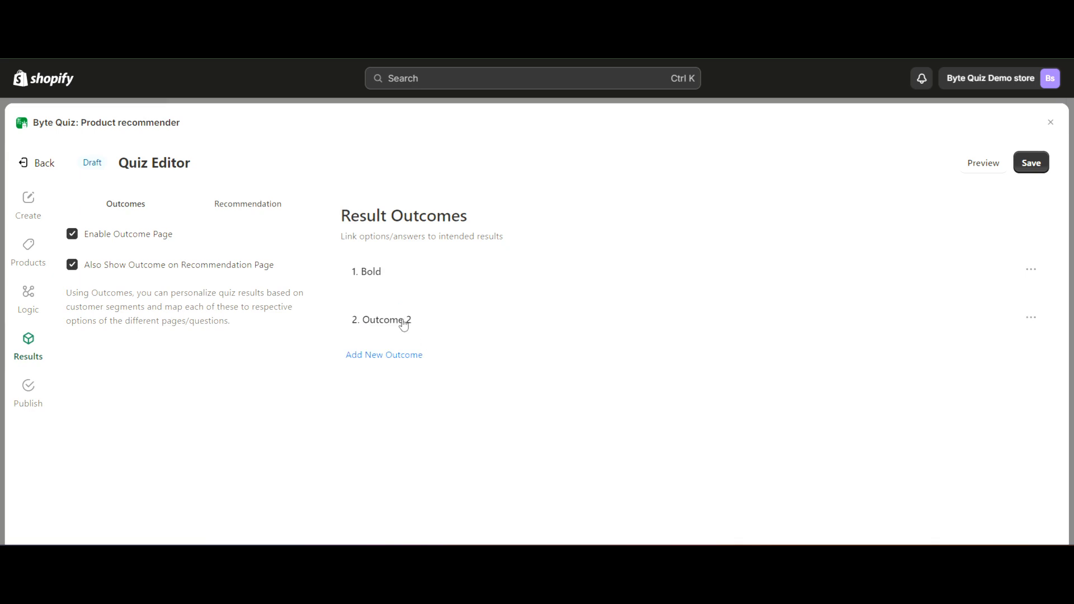
left_click(404, 325)
left_click_drag(112, 254, 66, 253)
type("Logical")
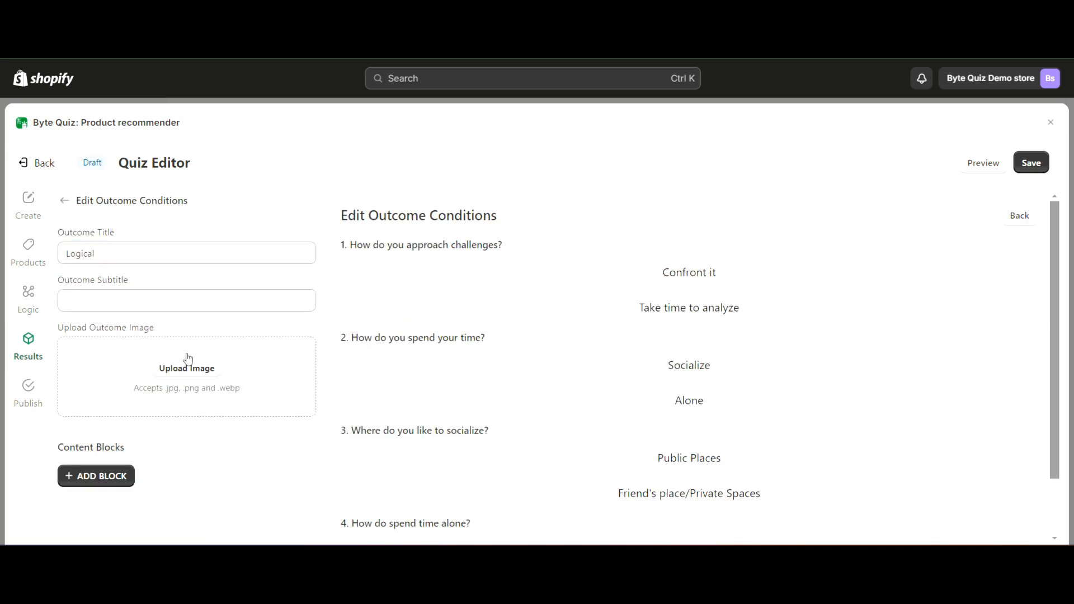
Upload the image man-8669039_640 for the Logical outcome and set its subtitle to "You have a logical personality"
left_click(188, 358)
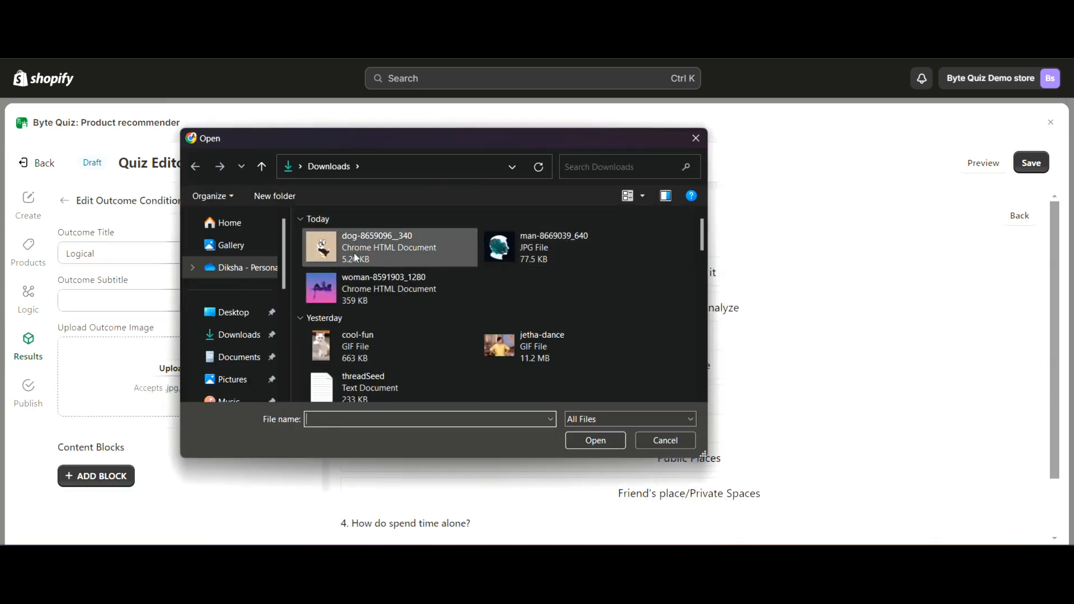
double_click(355, 258)
left_click(113, 308)
type("Y")
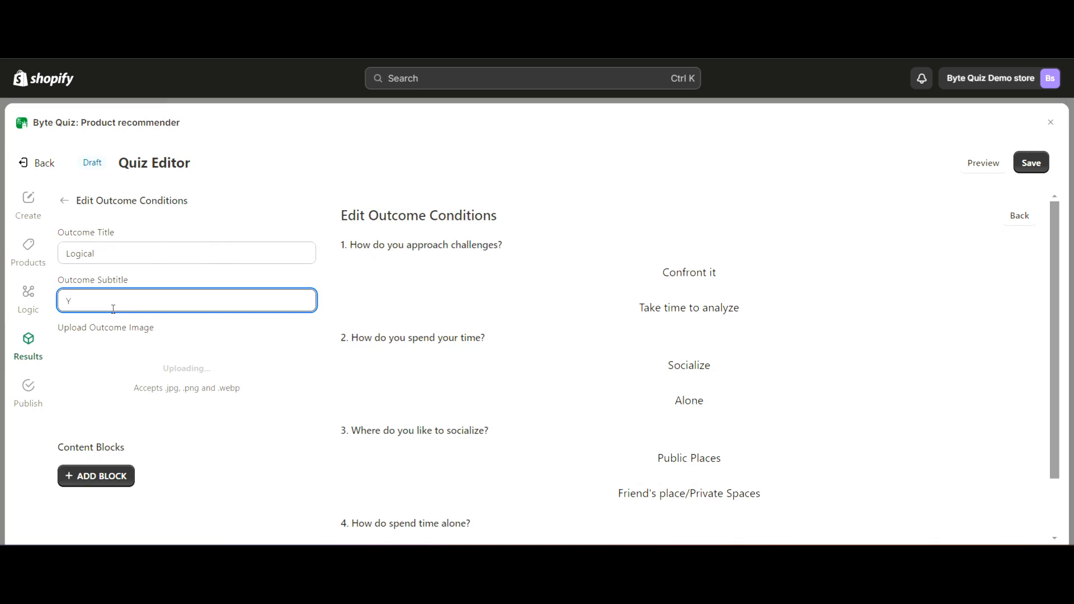
type("ou have a logical personality")
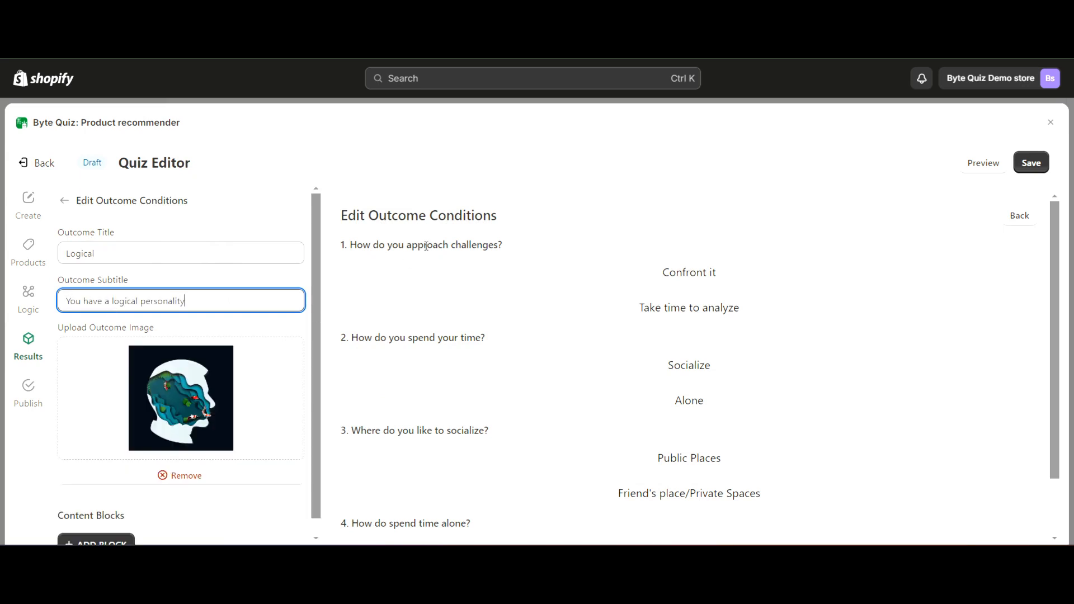
Link the answers "Take time to analyze" and "Alone" to the Logical outcome and return to the outcomes list
left_click(671, 317)
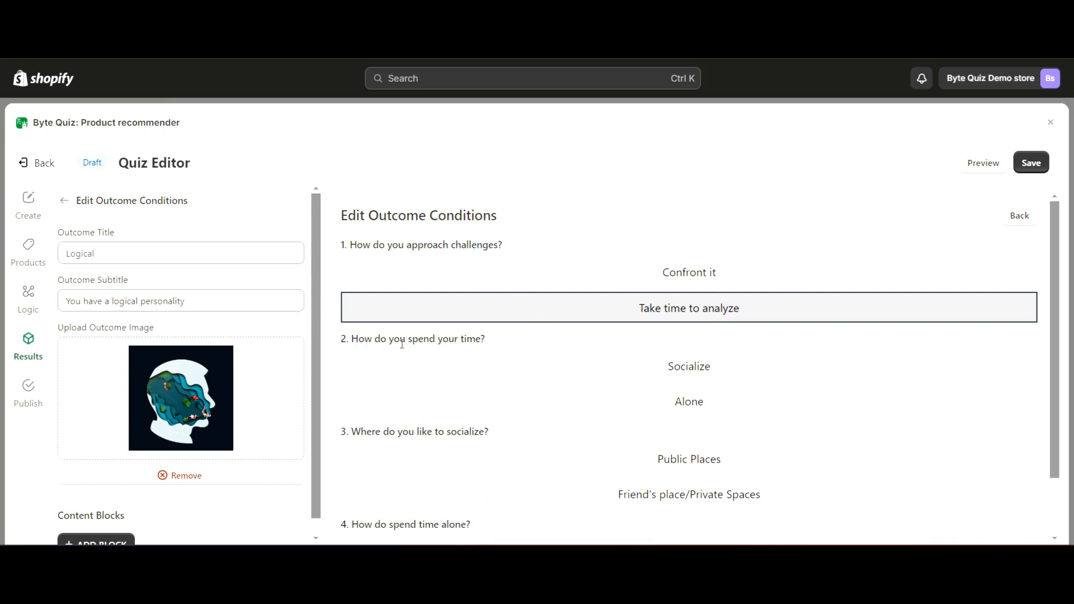
left_click(636, 415)
scroll(536, 342, "down", 2)
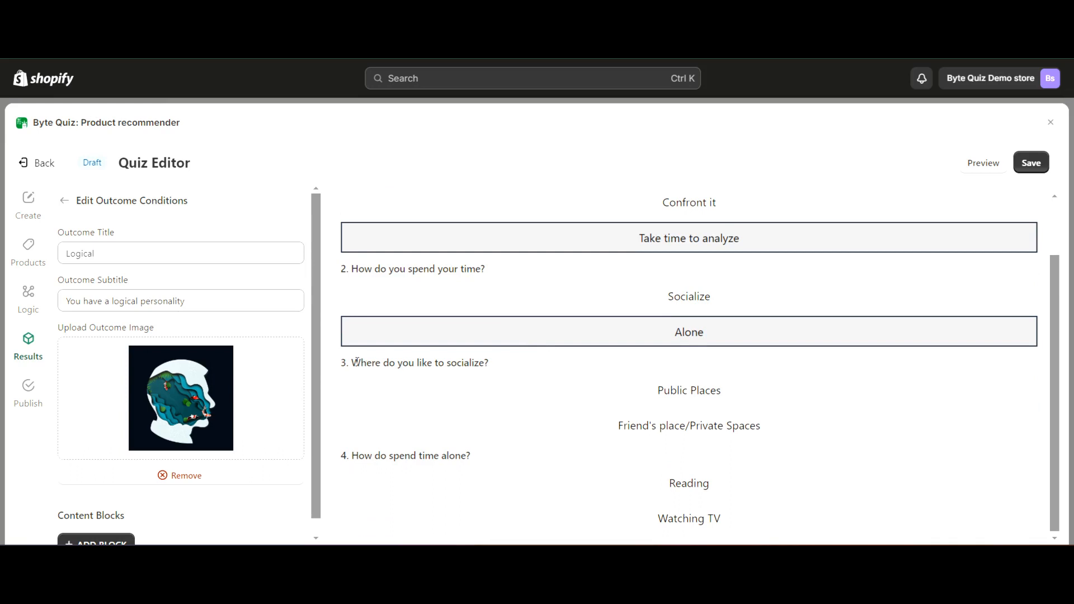
scroll(415, 437, "down", 1)
left_click(65, 200)
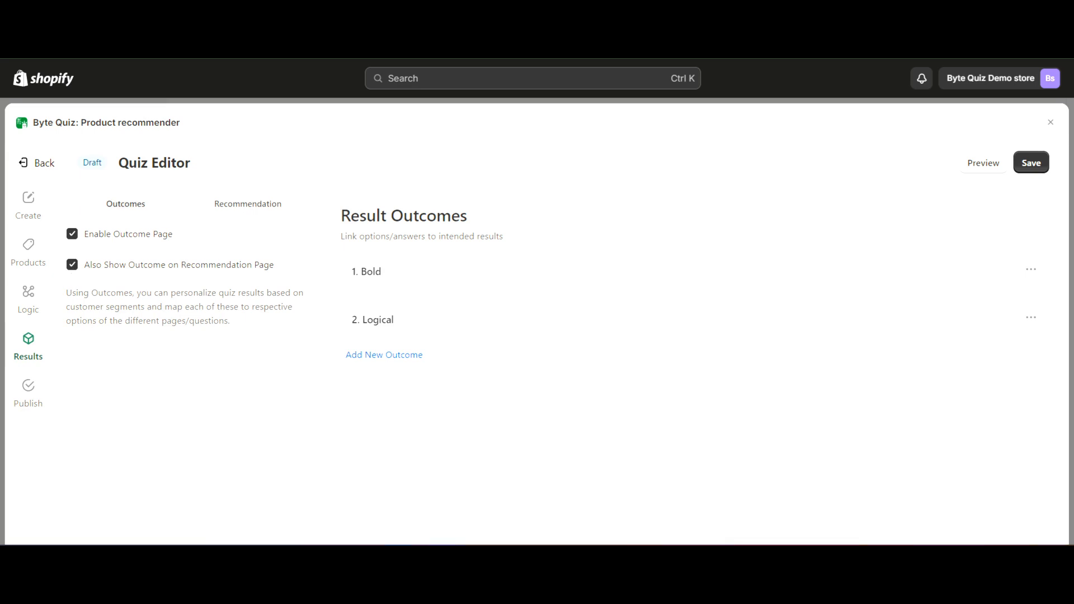
Save the quiz and open its storefront preview
left_click(977, 166)
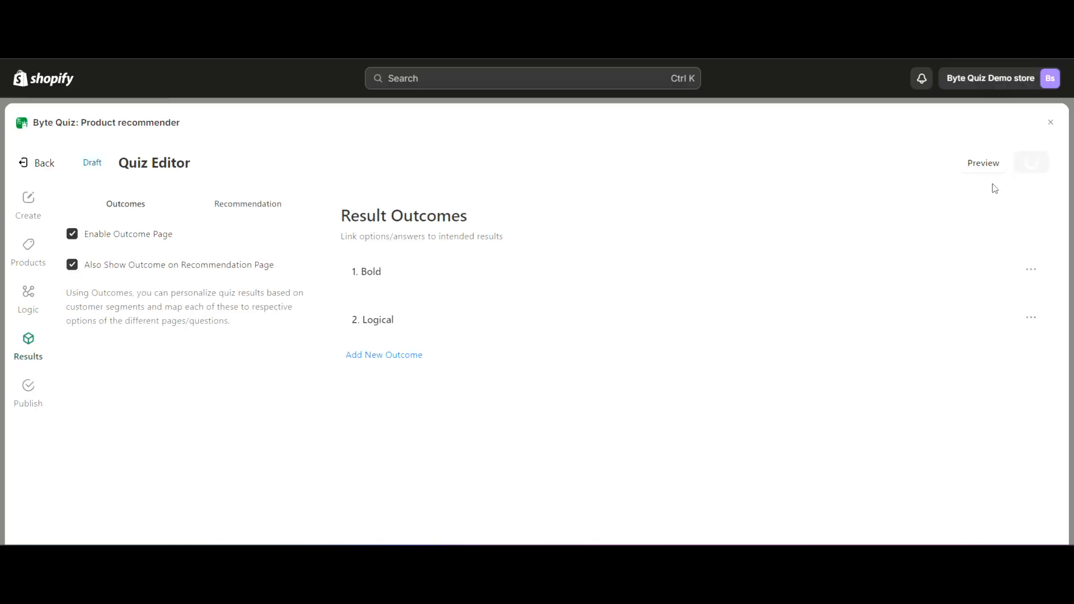
left_click(980, 168)
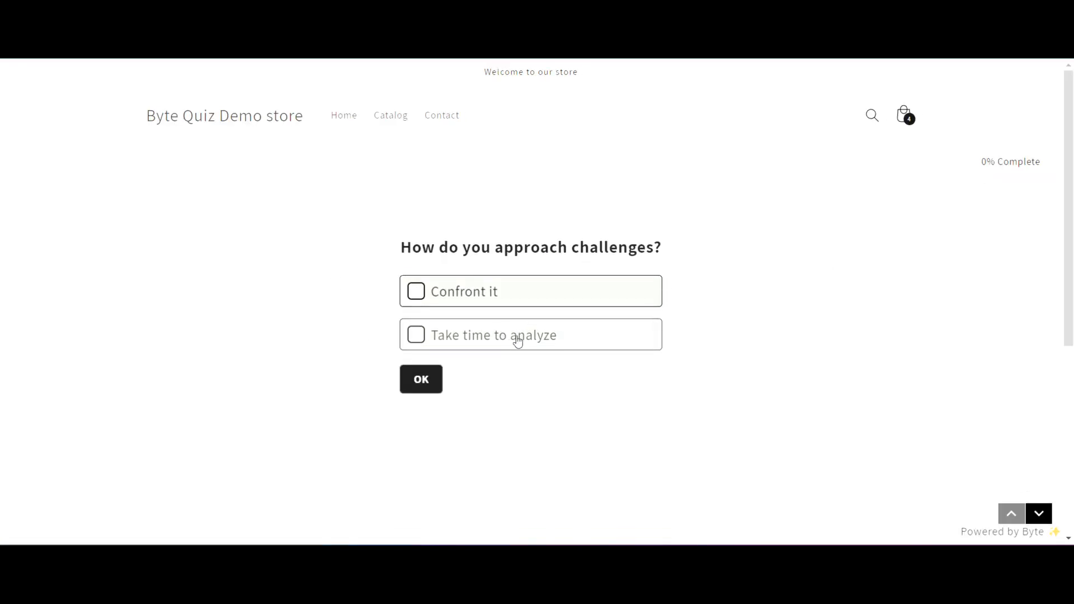
Answer the preview quiz questions with "Take time to analyze", "Alone" and "Reading"
left_click(518, 341)
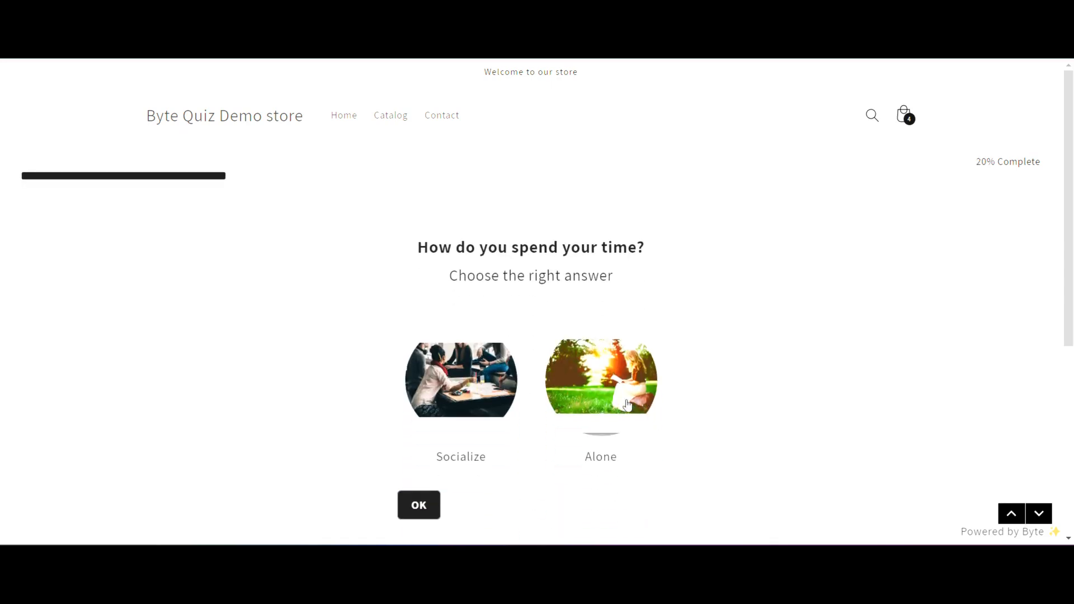
left_click(627, 404)
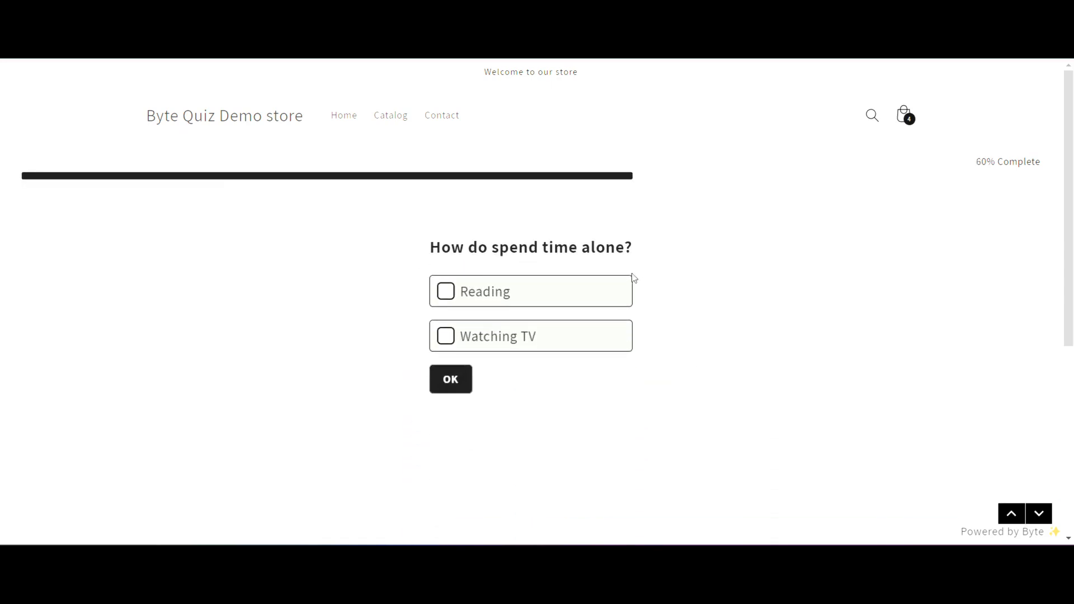
left_click(563, 301)
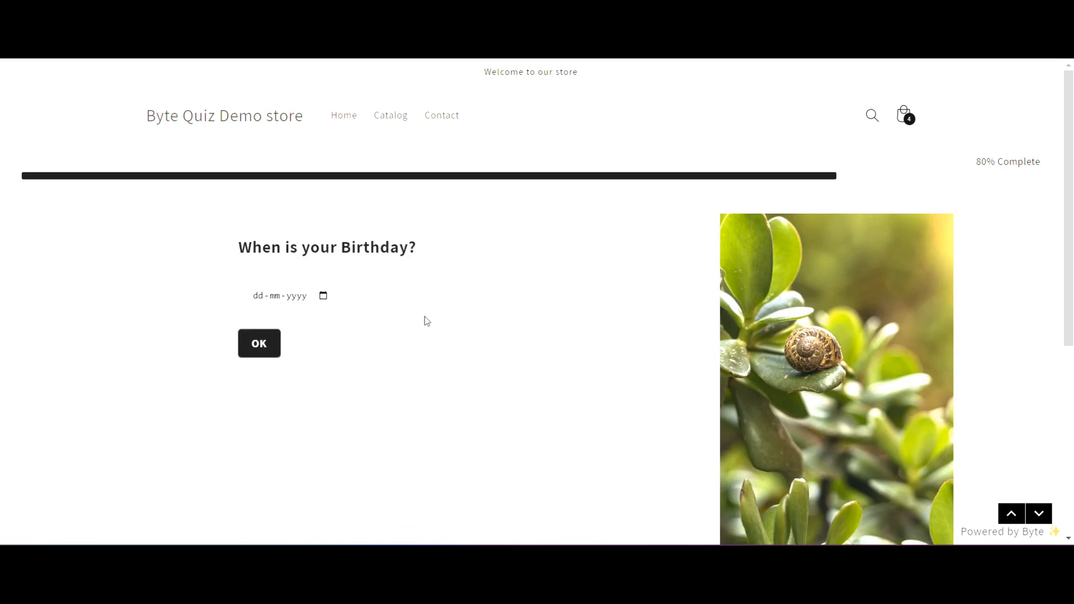
Choose a date for the birthday question and submit the preview quiz with the optional email left blank
left_click(323, 297)
left_click(264, 331)
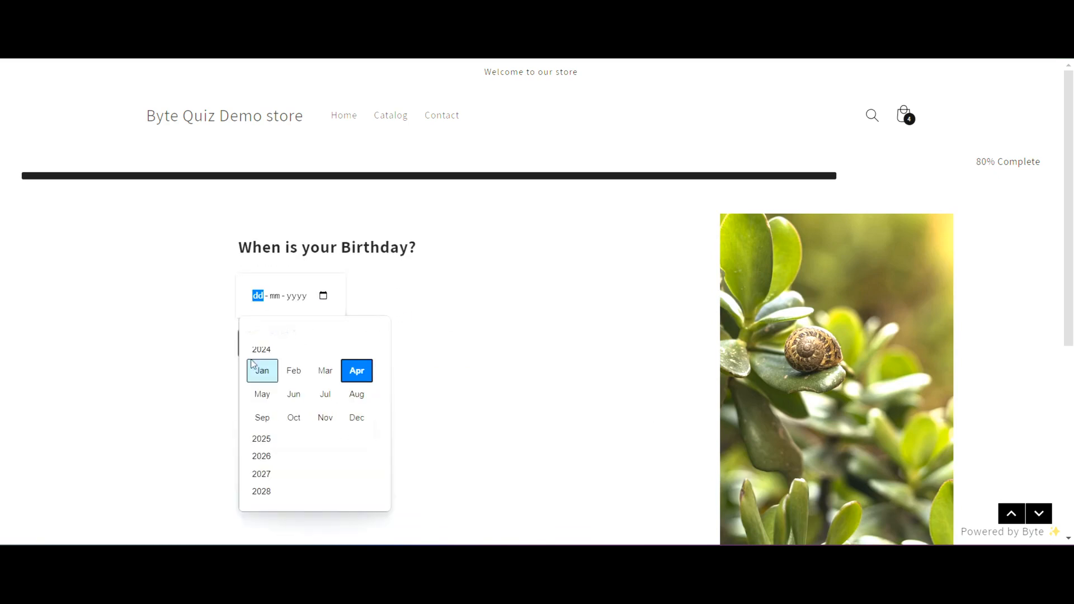
left_click(285, 331)
left_click(314, 416)
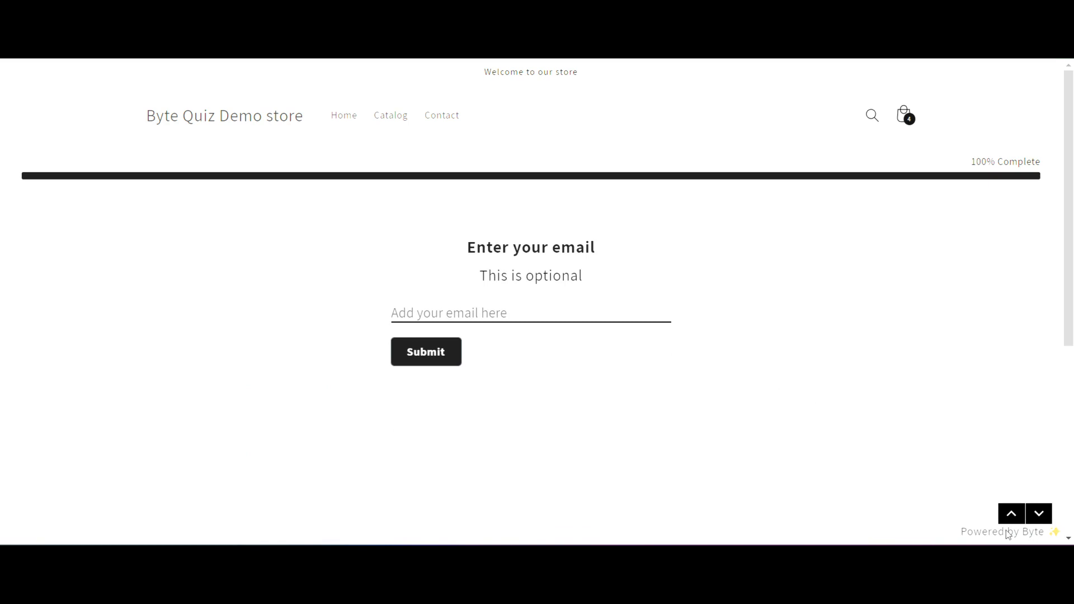
left_click(422, 358)
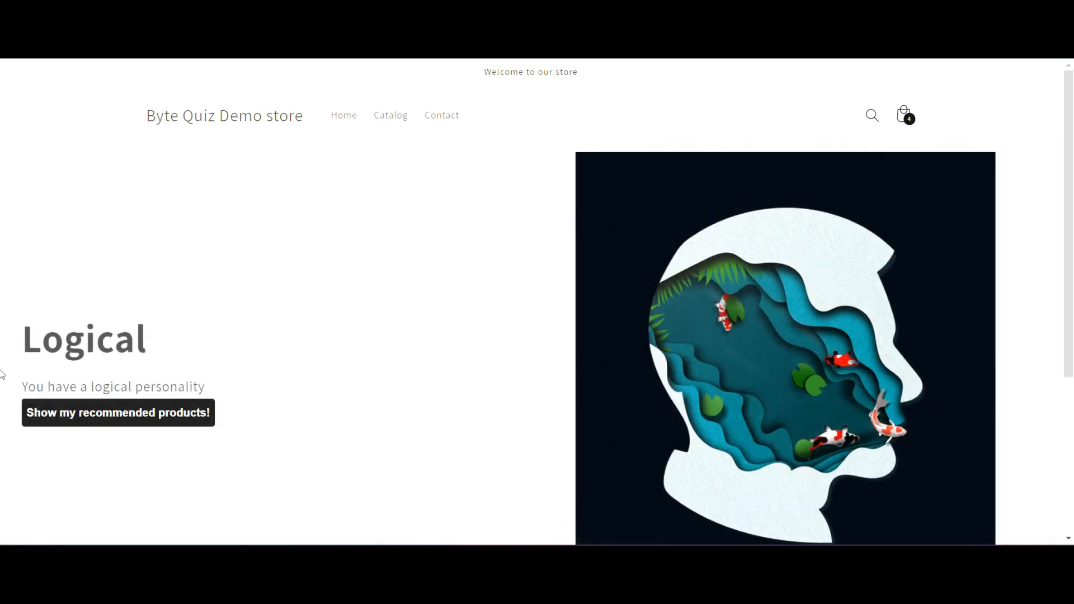